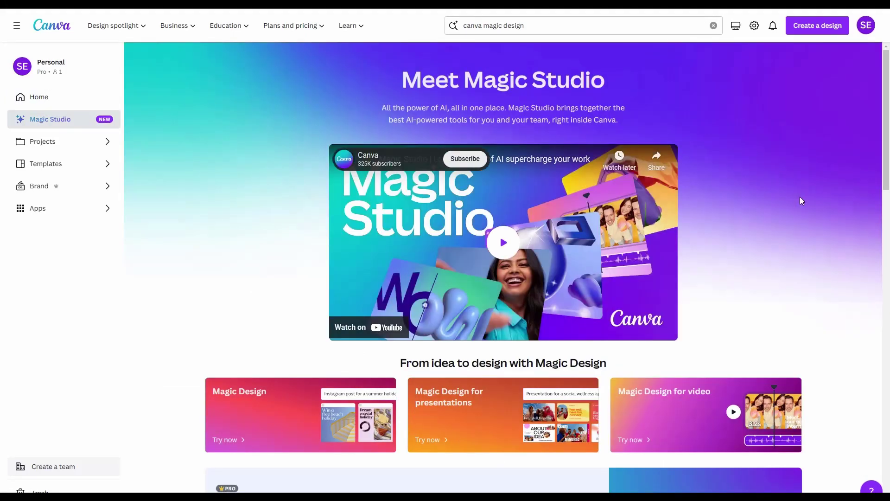
- Scroll through the Magic Studio page's Magic Design options for designs, presentations and video
{"action": "scroll", "coordinate": [801, 271], "scroll_direction": "down", "scroll_amount": 5}
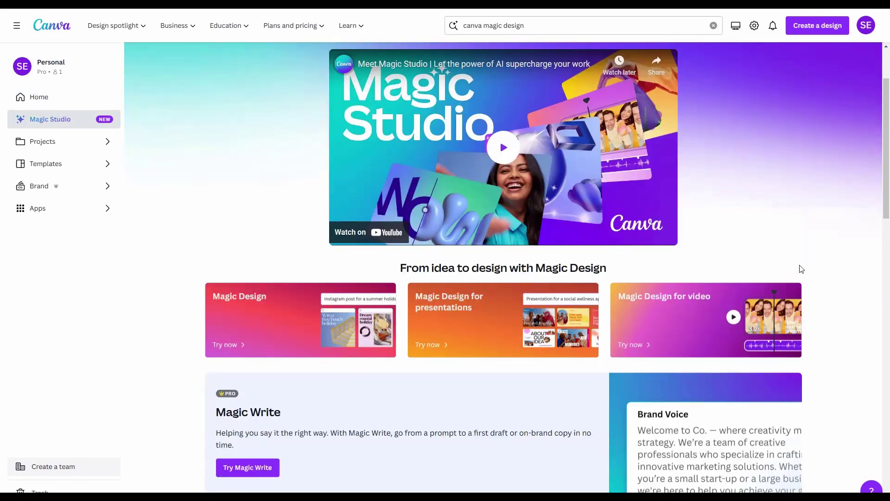
{"action": "scroll", "coordinate": [801, 269], "scroll_direction": "down", "scroll_amount": 2}
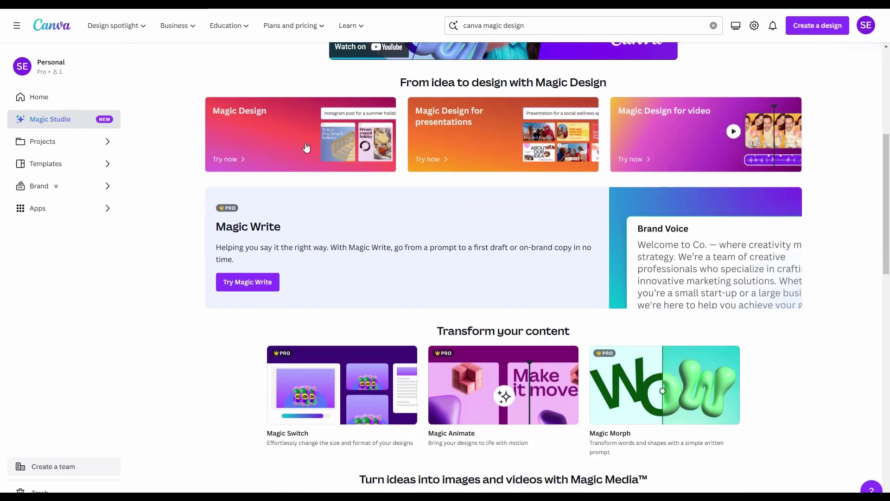
{"action": "scroll", "coordinate": [691, 143], "scroll_direction": "down", "scroll_amount": 6}
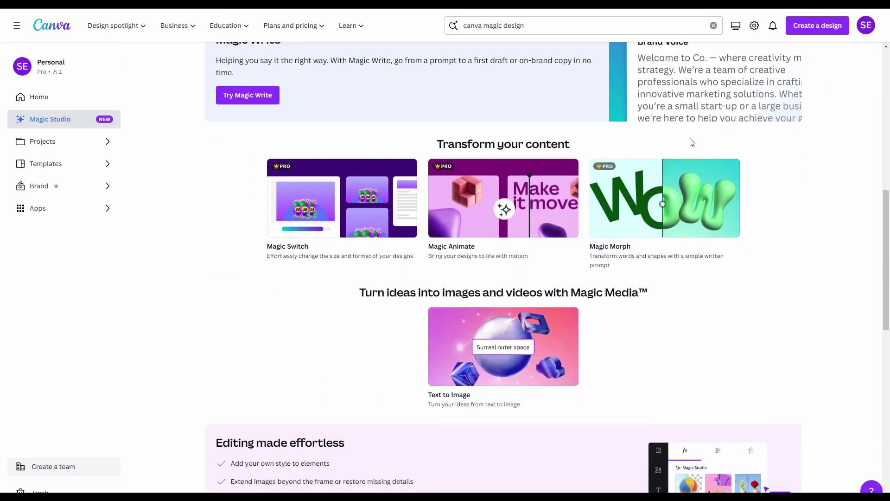
{"action": "scroll", "coordinate": [691, 140], "scroll_direction": "down", "scroll_amount": 9}
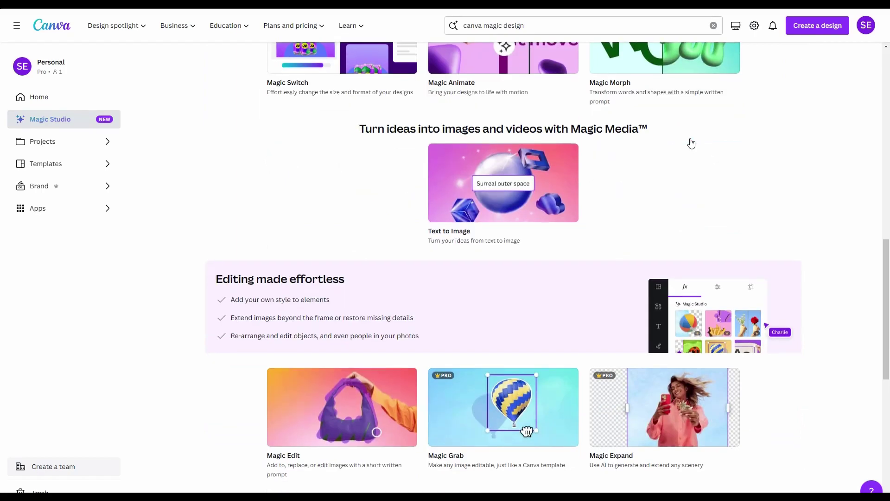
{"action": "scroll", "coordinate": [690, 141], "scroll_direction": "up", "scroll_amount": 3}
{"action": "scroll", "coordinate": [690, 141], "scroll_direction": "down", "scroll_amount": 4}
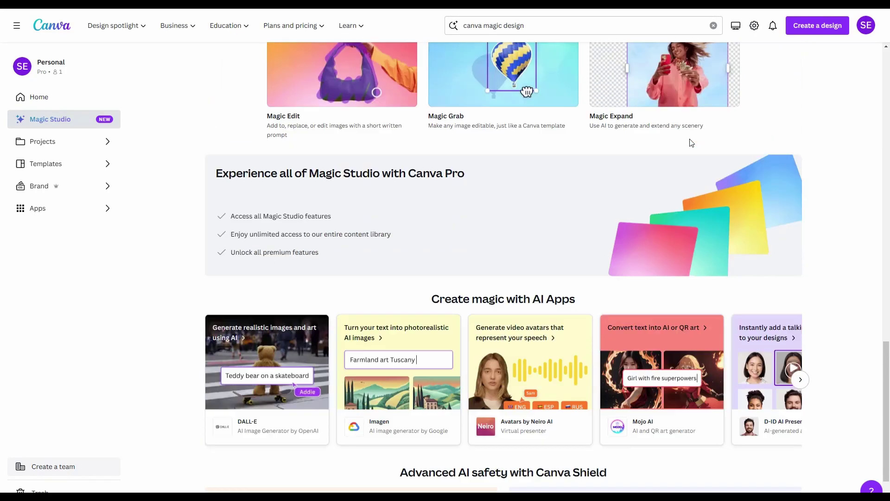
{"action": "scroll", "coordinate": [691, 138], "scroll_direction": "up", "scroll_amount": 20}
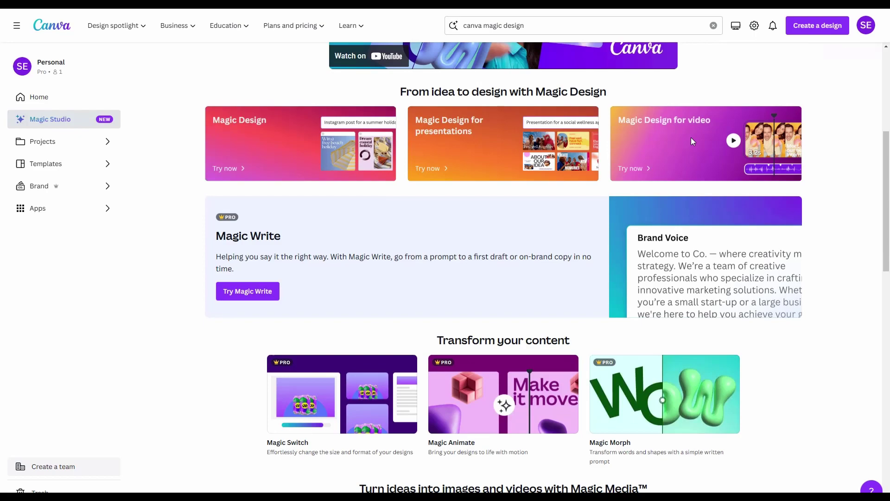
{"action": "scroll", "coordinate": [505, 214], "scroll_direction": "down", "scroll_amount": 3}
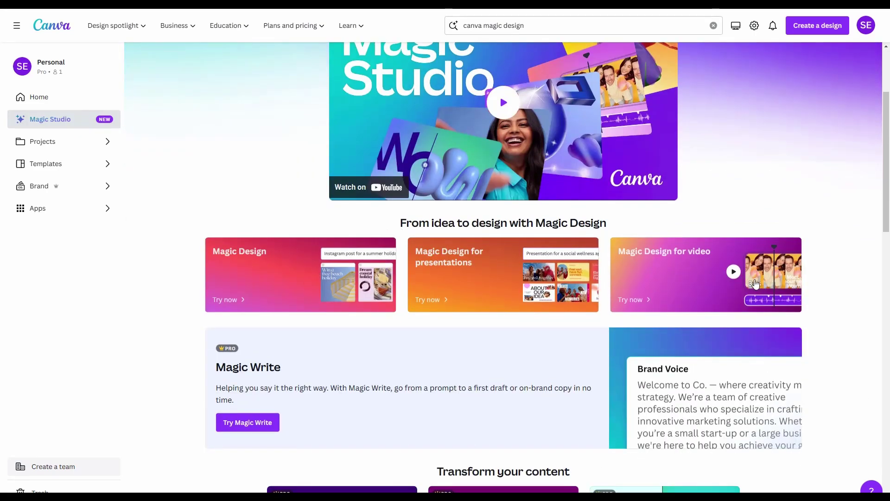
- Apply the brand kit style, adjust media and category filters, and preview the Purple White Gradient Medical Checkup template
{"action": "left_click", "coordinate": [737, 274]}
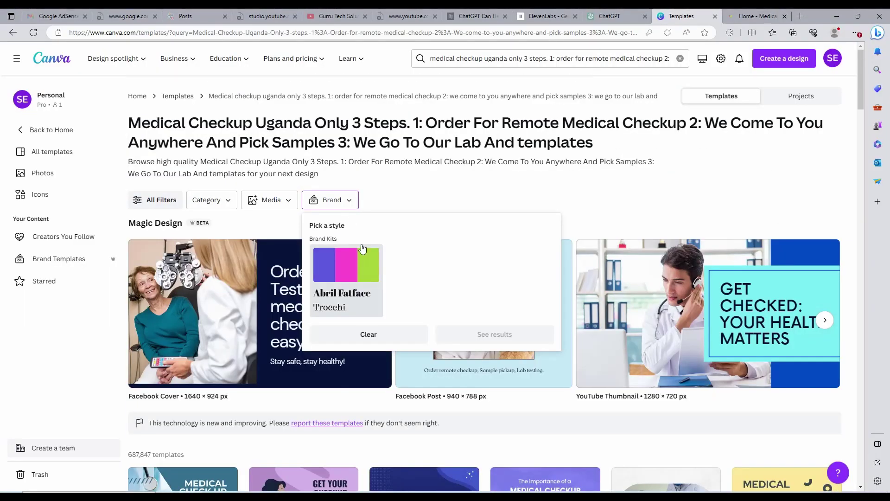
{"action": "left_click", "coordinate": [493, 334]}
{"action": "left_click", "coordinate": [288, 200]}
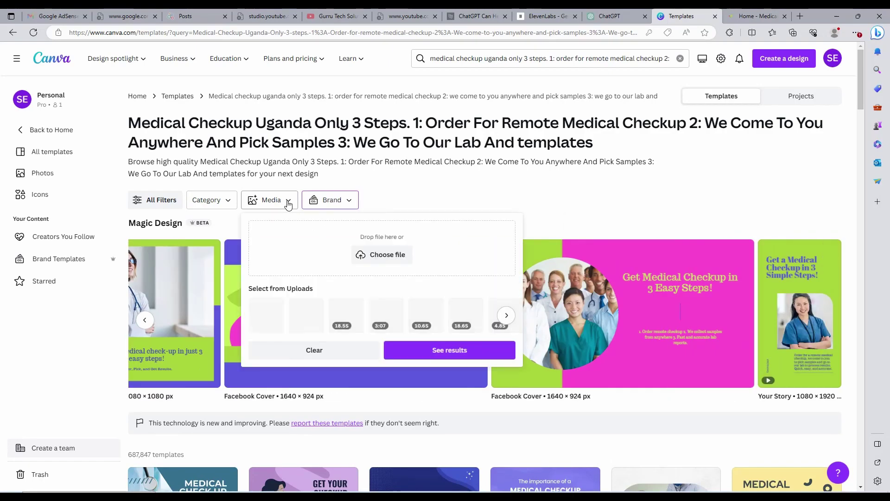
{"action": "left_click", "coordinate": [212, 199]}
{"action": "scroll", "coordinate": [610, 429], "scroll_direction": "down", "scroll_amount": 10}
{"action": "left_click", "coordinate": [528, 190]}
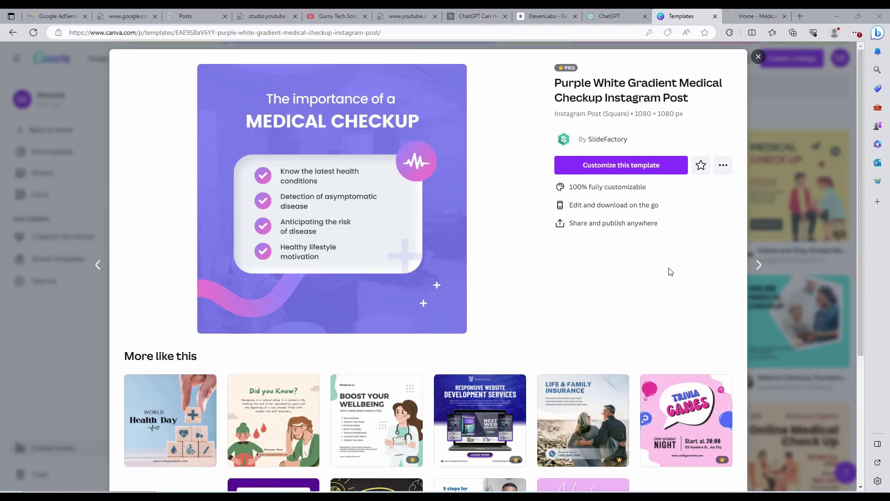
- Go back to the home page and preview the Magic Animate and Magic Morph introductions
{"action": "key", "text": "alt+Left"}
{"action": "key", "text": "alt+Left"}
{"action": "key", "text": "alt+Left"}
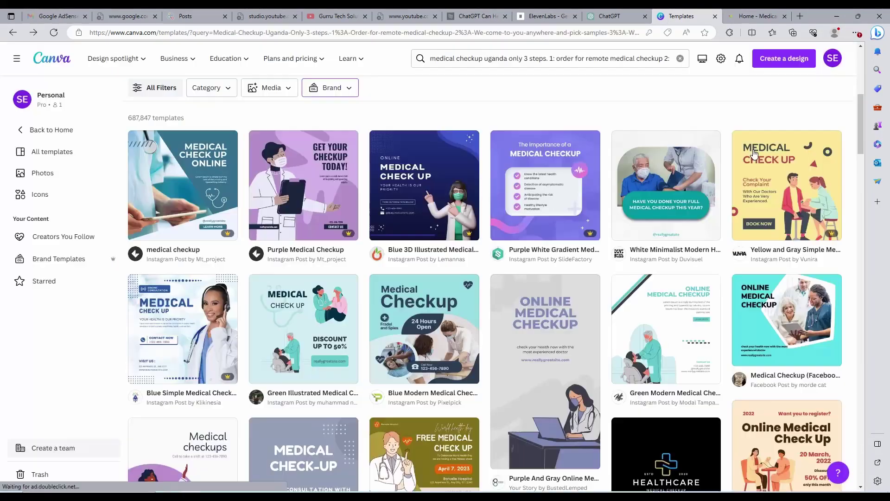
{"action": "key", "text": "alt+Left"}
{"action": "key", "text": "alt+Left"}
{"action": "key", "text": "alt+Left"}
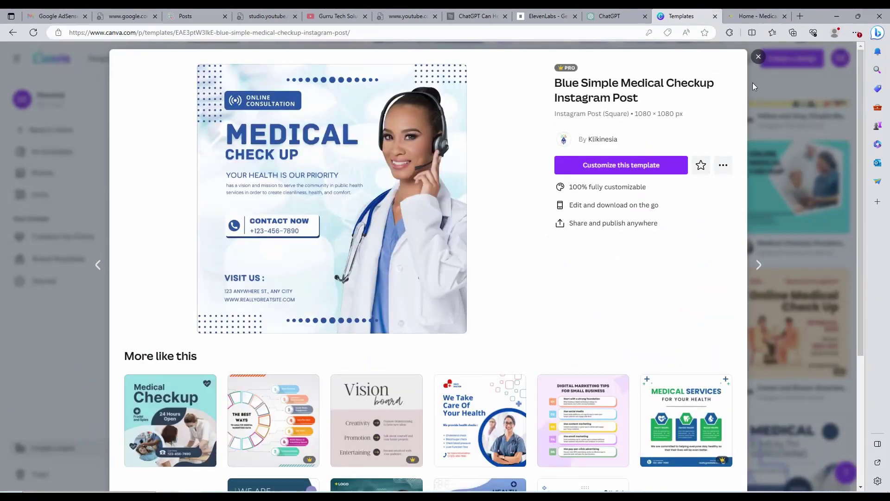
{"action": "key", "text": "alt+Left"}
{"action": "key", "text": "alt+Left"}
{"action": "key", "text": "alt+Left"}
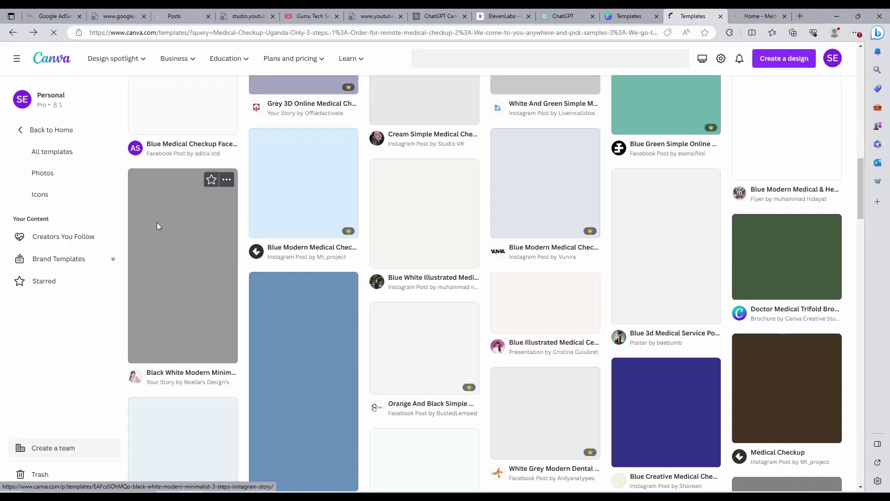
{"action": "key", "text": "alt+Left"}
{"action": "key", "text": "alt+Left"}
{"action": "key", "text": "alt+Left"}
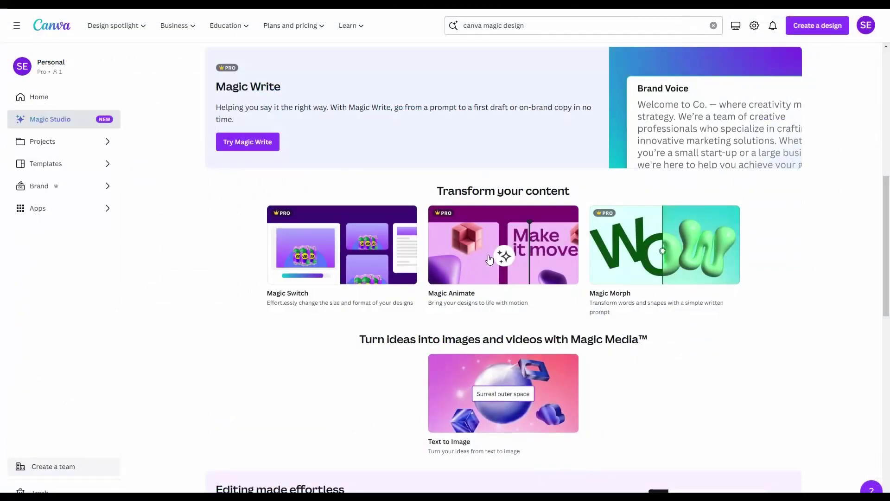
{"action": "left_click", "coordinate": [482, 263]}
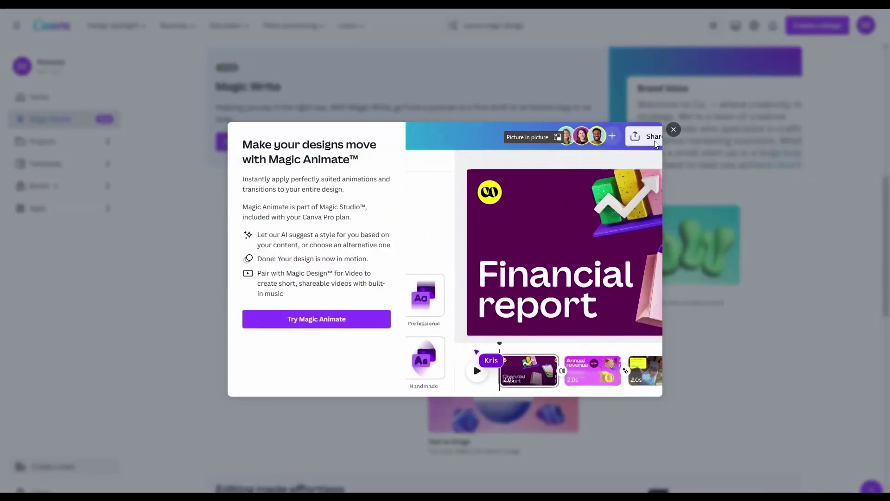
{"action": "left_click", "coordinate": [673, 130]}
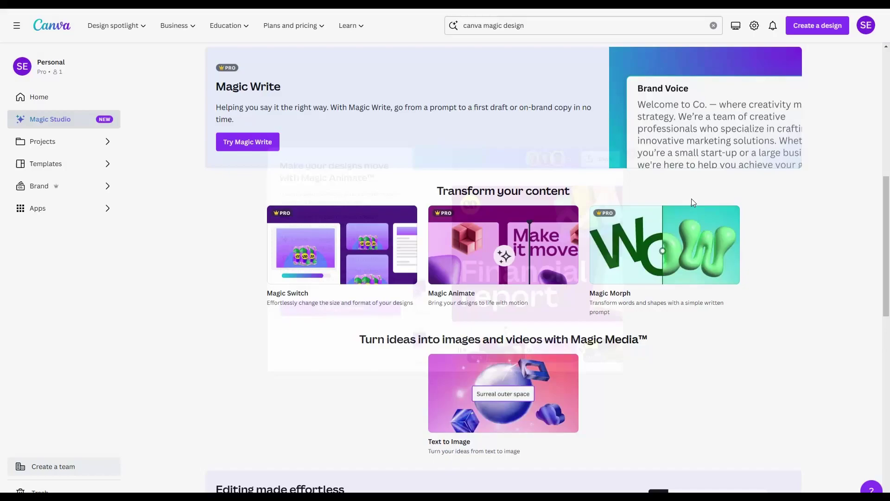
{"action": "left_click", "coordinate": [686, 265]}
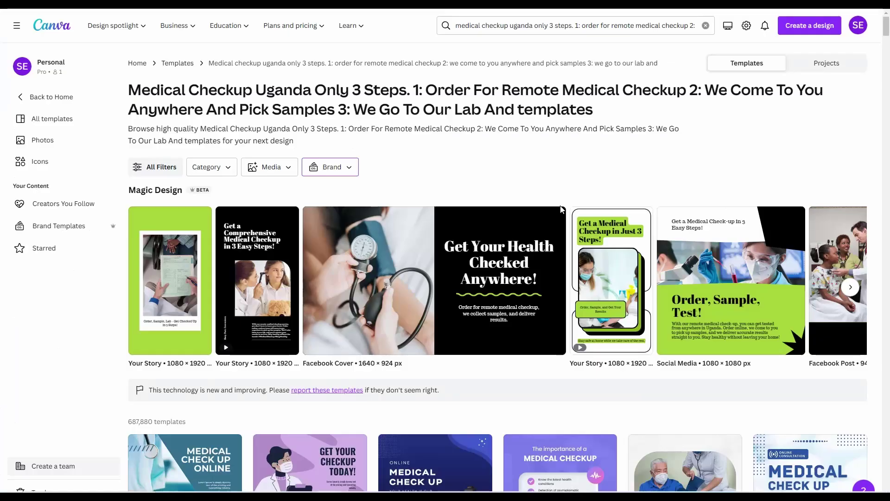
- Scroll the template grid and preview the Blue Gradient Online Medical Check-up Instagram Story template
{"action": "scroll", "coordinate": [560, 205], "scroll_direction": "down", "scroll_amount": 5}
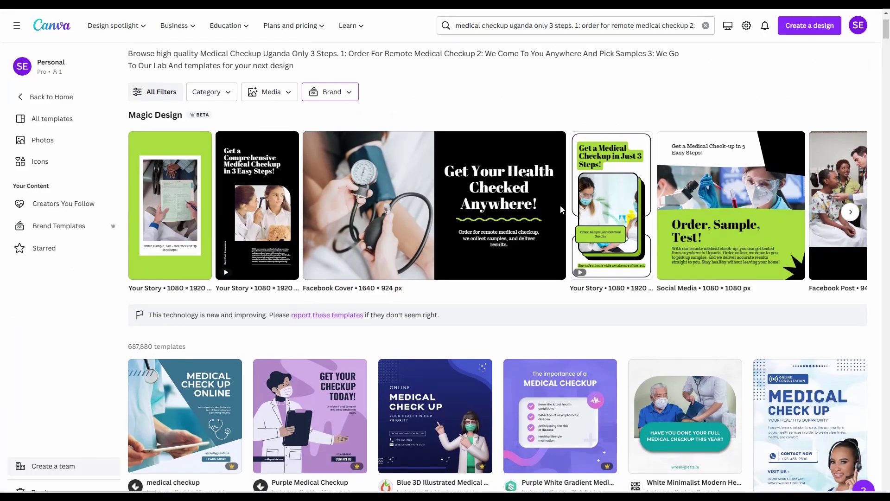
{"action": "scroll", "coordinate": [560, 209], "scroll_direction": "down", "scroll_amount": 6}
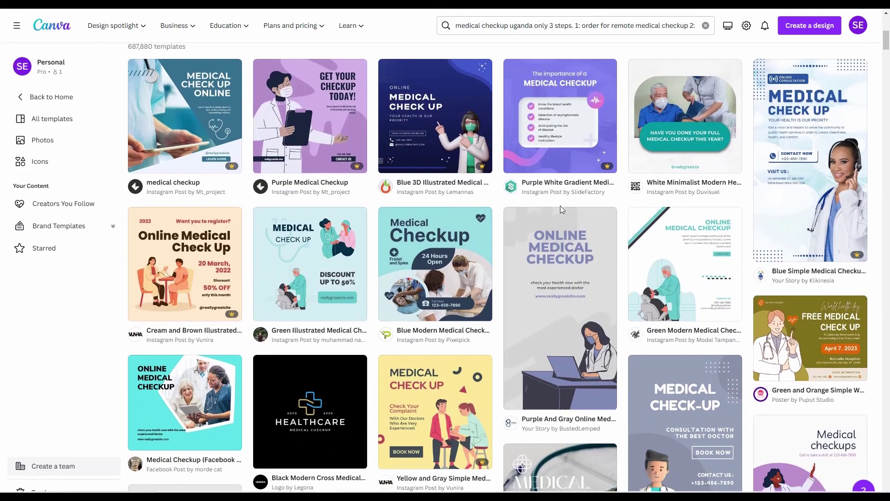
{"action": "scroll", "coordinate": [560, 205], "scroll_direction": "down", "scroll_amount": 2}
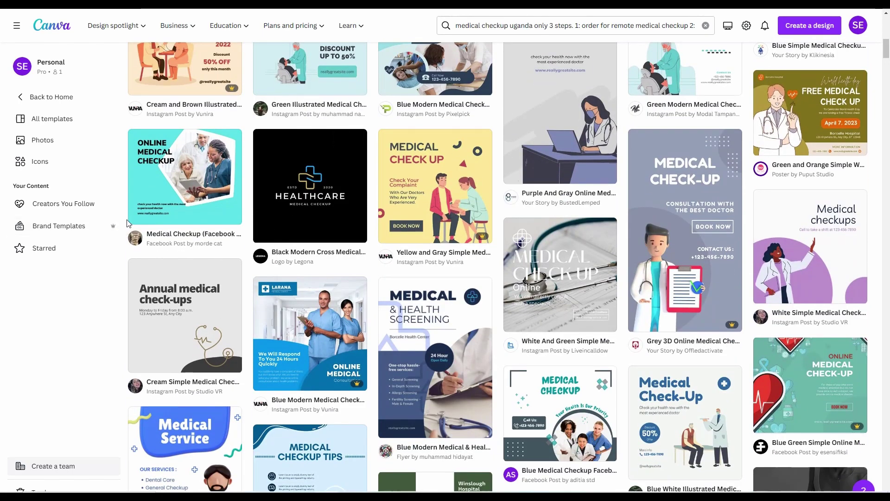
{"action": "scroll", "coordinate": [298, 227], "scroll_direction": "down", "scroll_amount": 5}
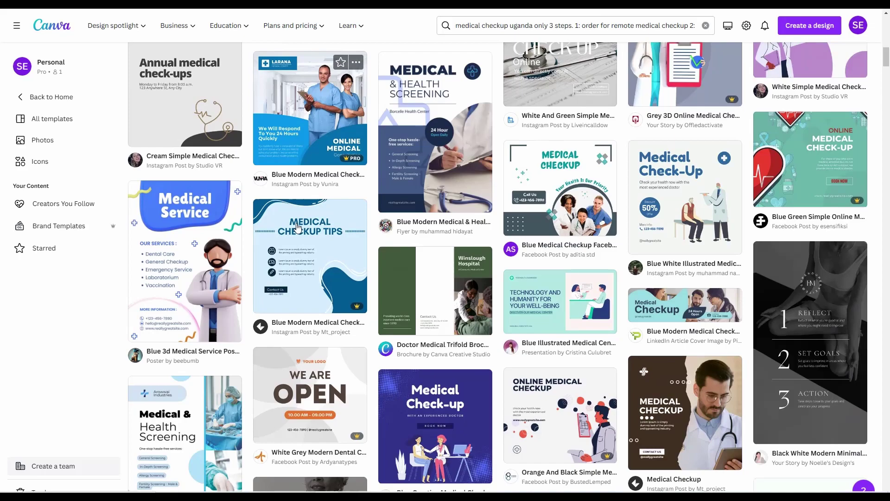
{"action": "scroll", "coordinate": [299, 227], "scroll_direction": "down", "scroll_amount": 10}
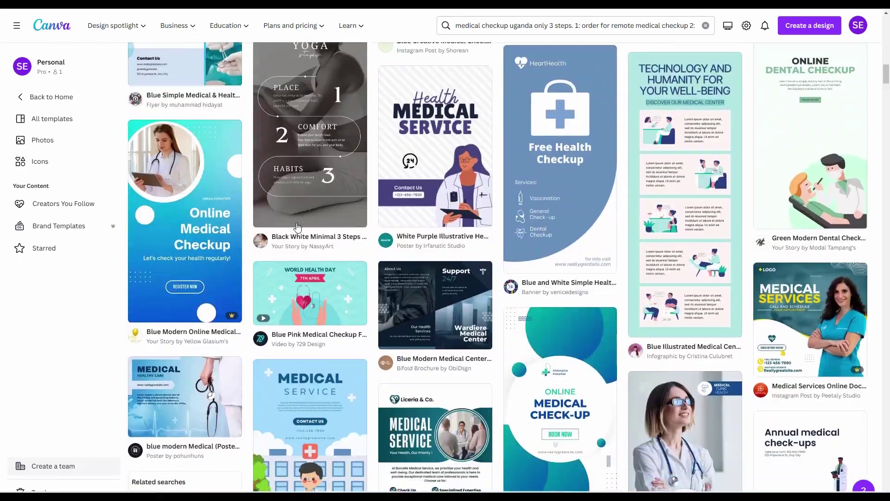
{"action": "scroll", "coordinate": [298, 227], "scroll_direction": "down", "scroll_amount": 5}
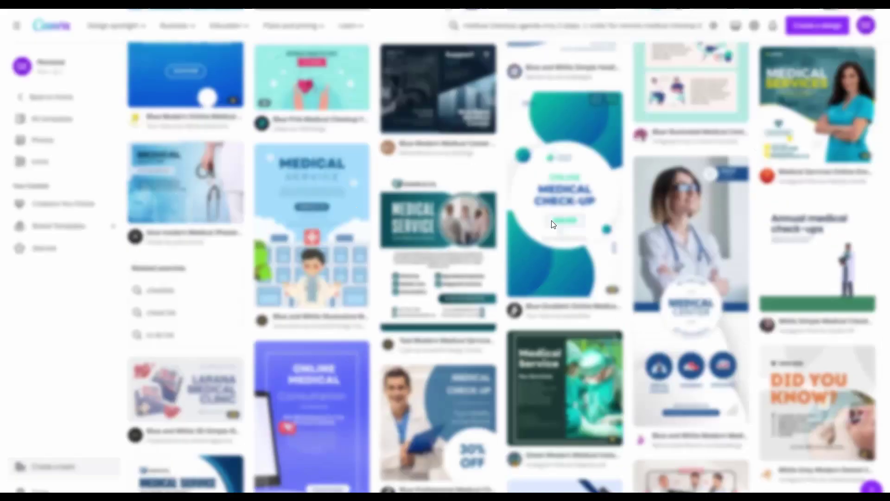
{"action": "left_click", "coordinate": [552, 225]}
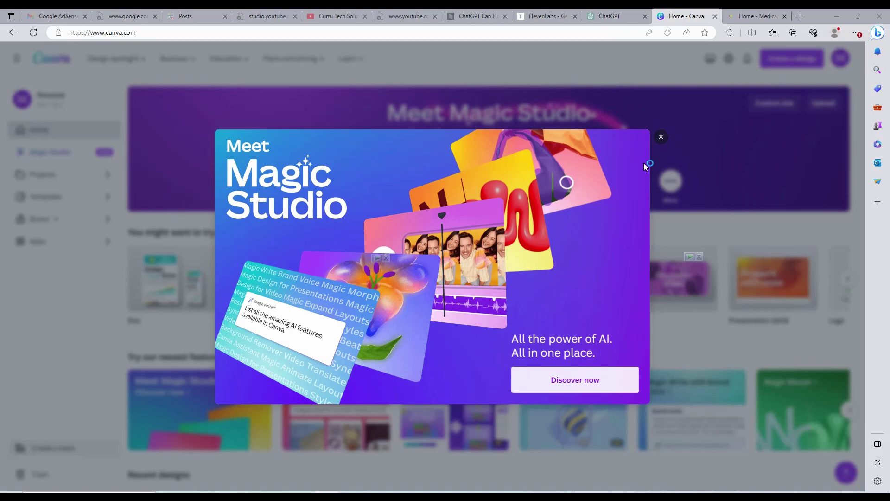
- Close the Magic Studio popup, browse the newest features row, and switch the page to full screen
{"action": "left_click", "coordinate": [661, 138]}
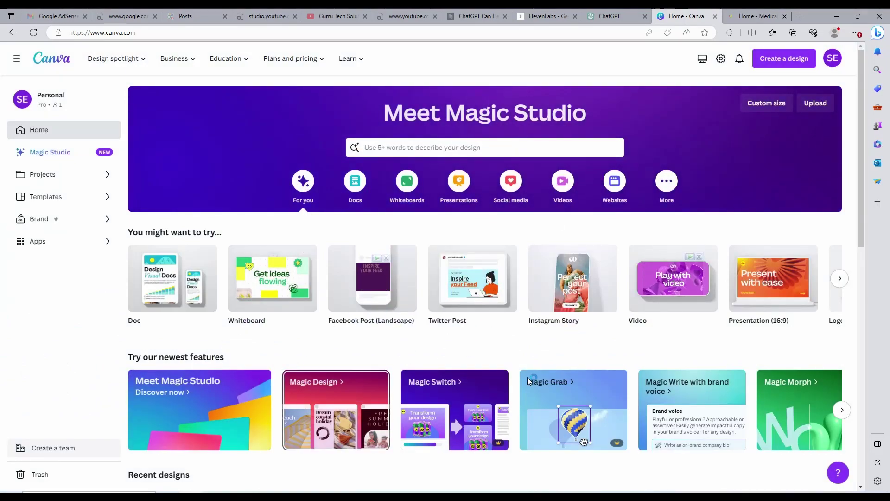
{"action": "scroll", "coordinate": [528, 377], "scroll_direction": "down", "scroll_amount": 3}
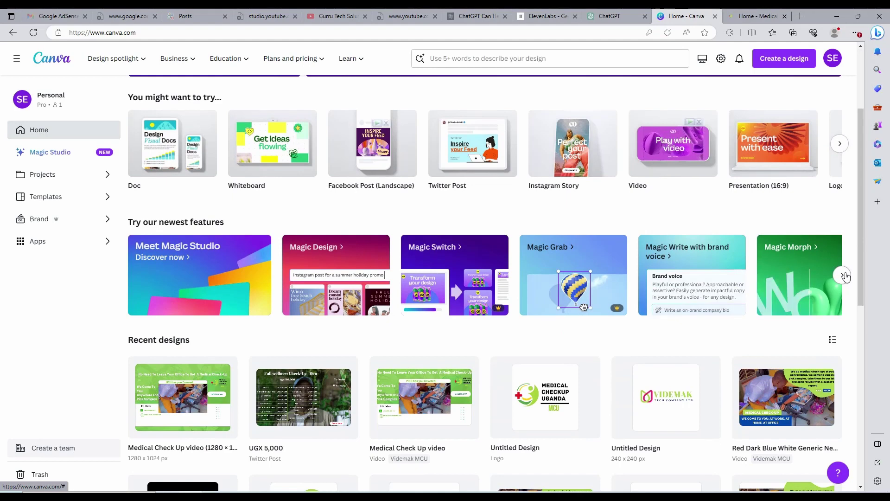
{"action": "left_click", "coordinate": [843, 275]}
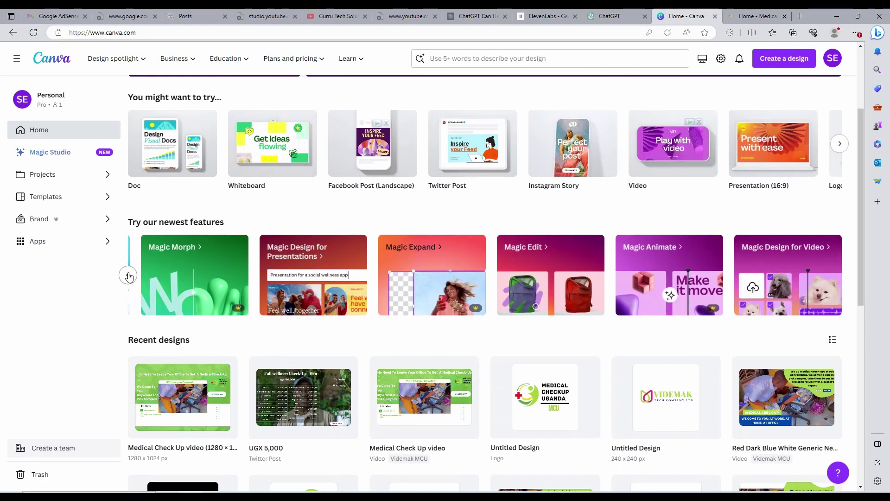
{"action": "left_click", "coordinate": [128, 276]}
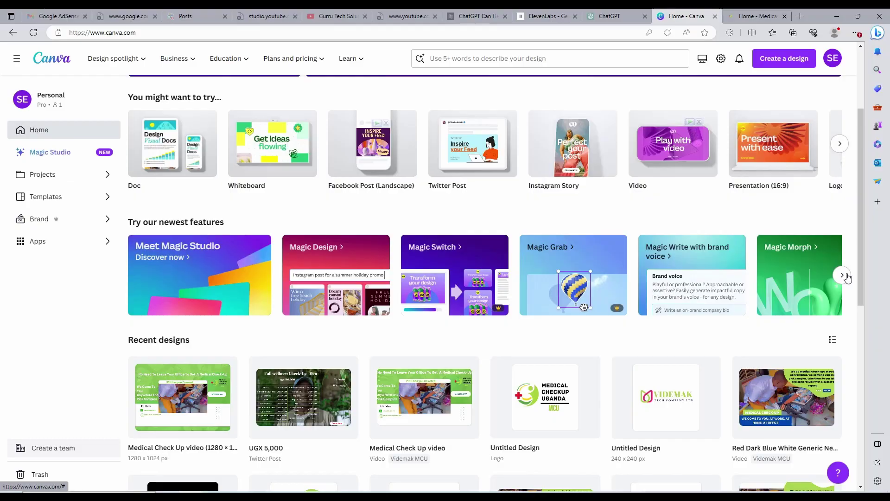
{"action": "key", "text": "F11"}
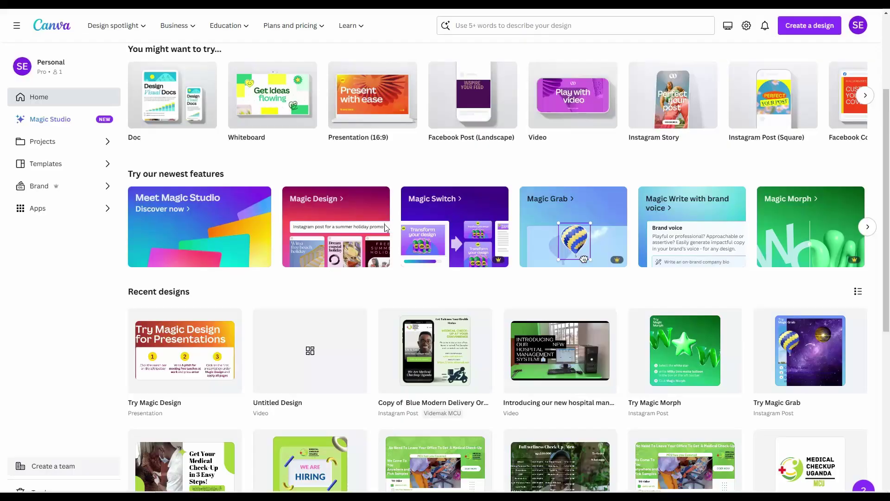
- Preview the Magic Design, Magic Switch, Magic Grab and Presentations introductions, then open Magic Design for Video
{"action": "left_click", "coordinate": [348, 239]}
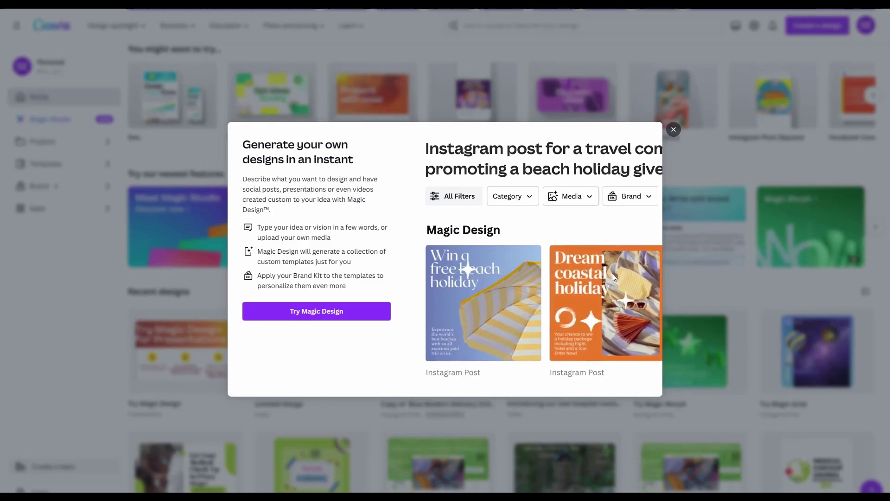
{"action": "key", "text": "Escape"}
{"action": "left_click", "coordinate": [432, 229]}
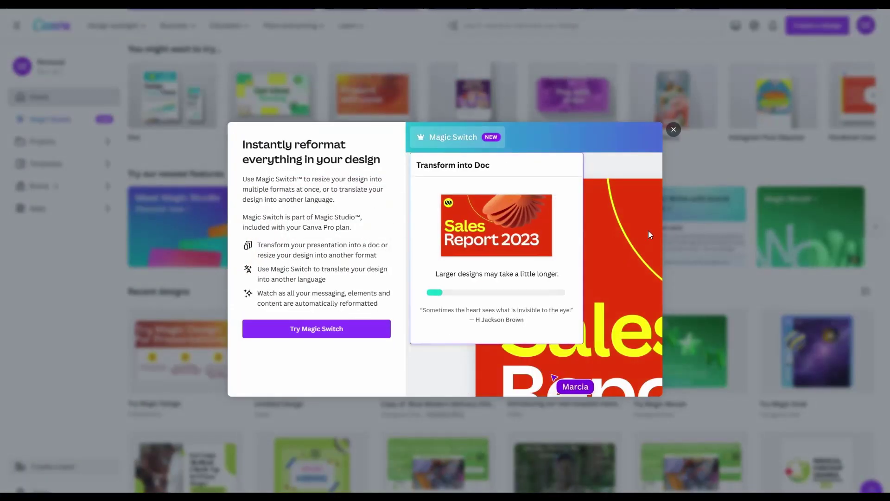
{"action": "left_click", "coordinate": [672, 130]}
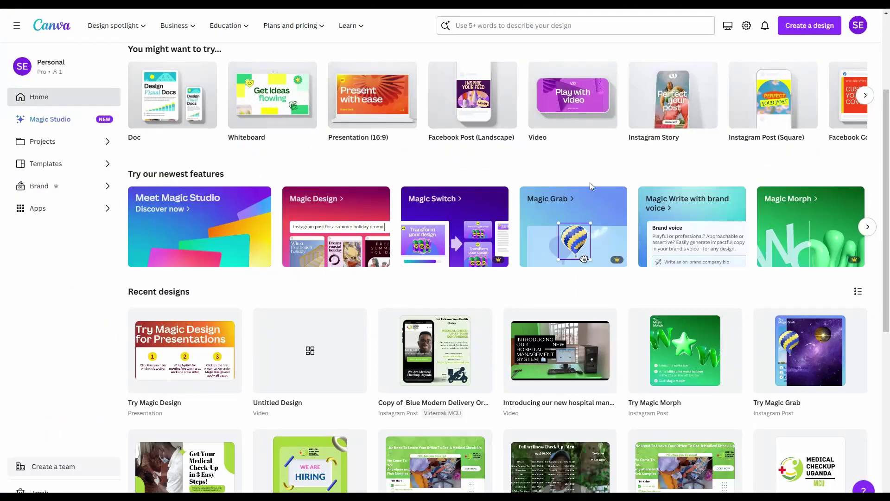
{"action": "left_click", "coordinate": [552, 229]}
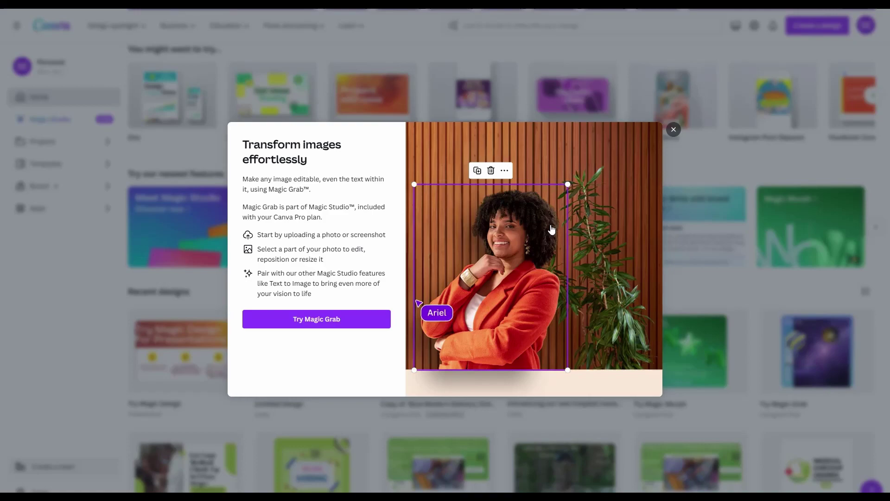
{"action": "left_click", "coordinate": [674, 131]}
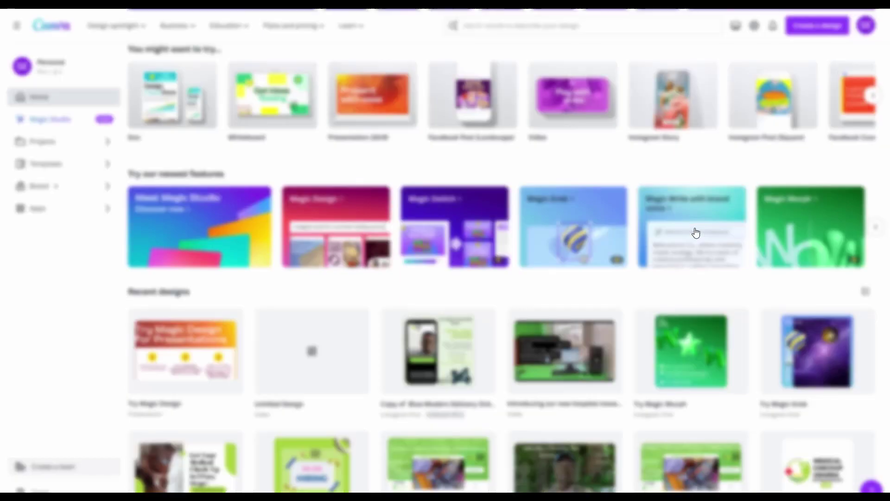
{"action": "left_click", "coordinate": [696, 231]}
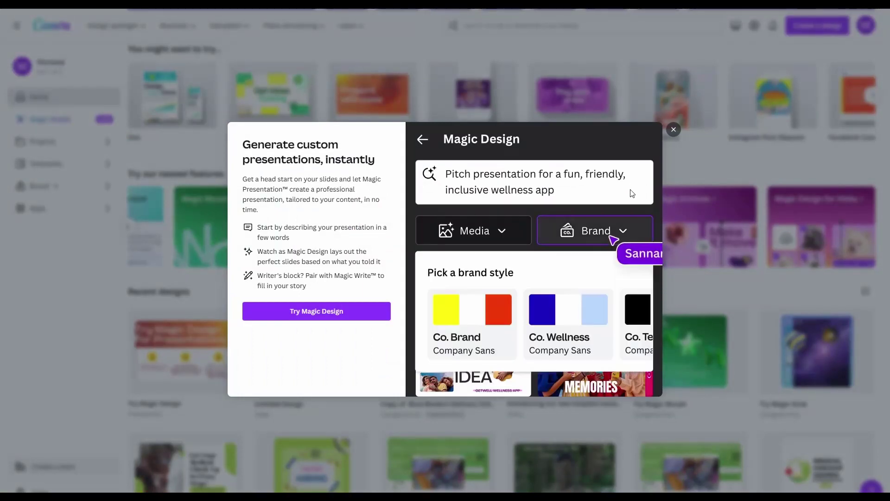
{"action": "left_click", "coordinate": [673, 132]}
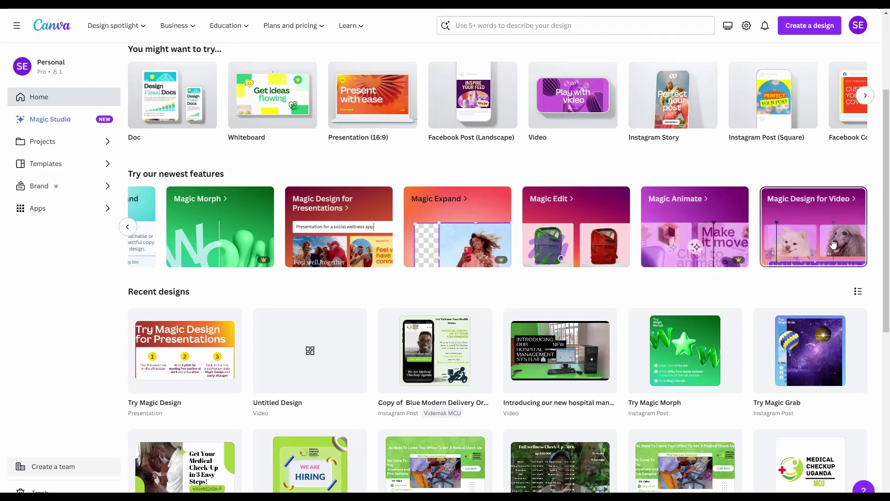
{"action": "left_click", "coordinate": [817, 229]}
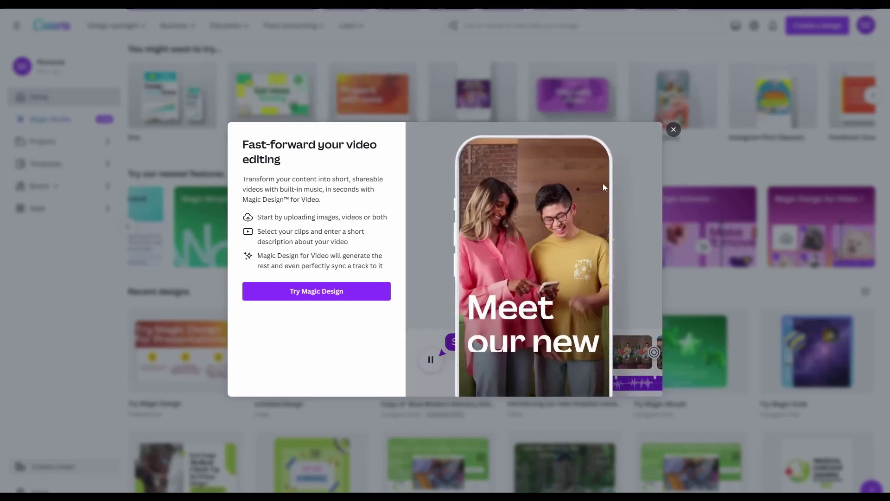
- Switch to the Medical Checkup Uganda website and review its about section and women's checkup prices
{"action": "left_click", "coordinate": [671, 131]}
{"action": "left_click", "coordinate": [358, 250]}
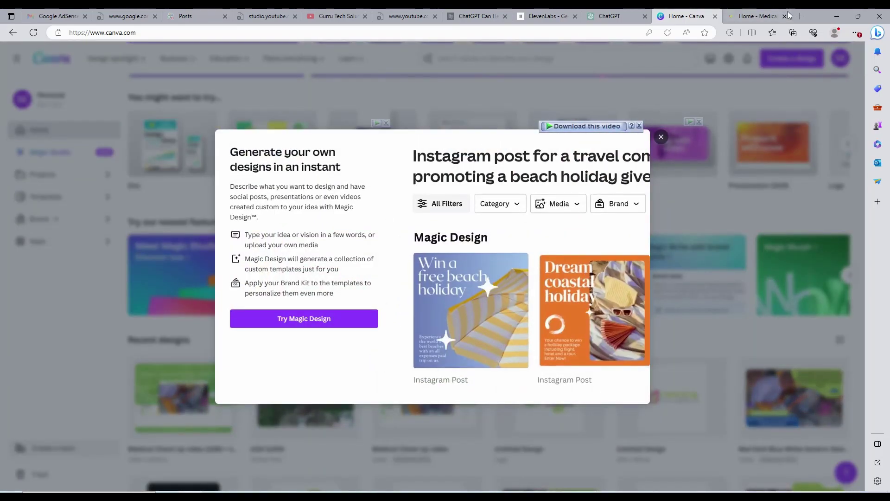
{"action": "key", "text": "ctrl+Tab"}
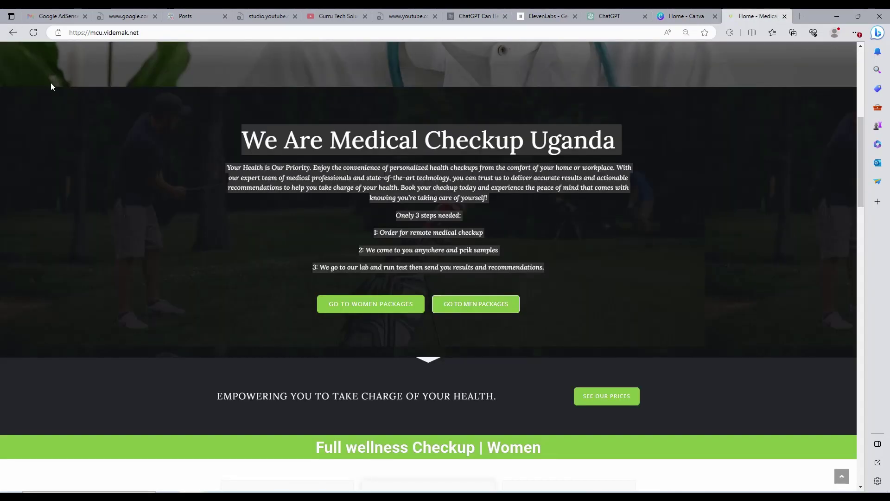
{"action": "scroll", "coordinate": [51, 82], "scroll_direction": "up", "scroll_amount": 7}
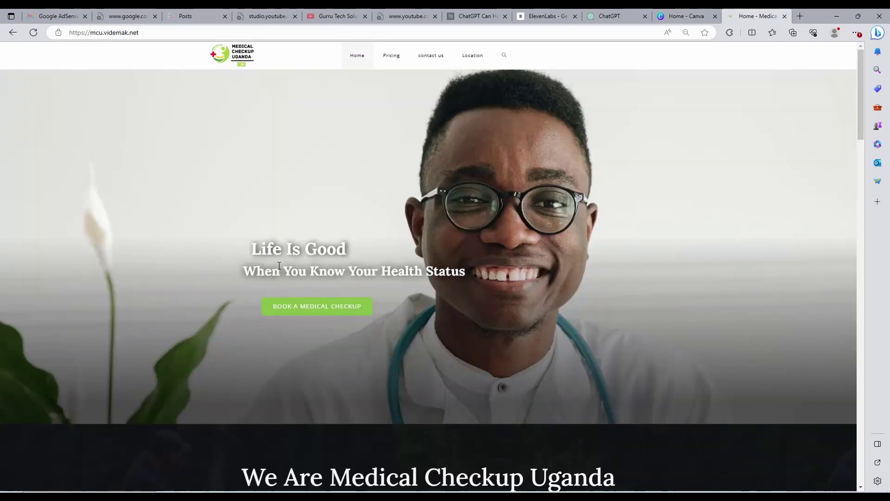
{"action": "scroll", "coordinate": [474, 262], "scroll_direction": "down", "scroll_amount": 5}
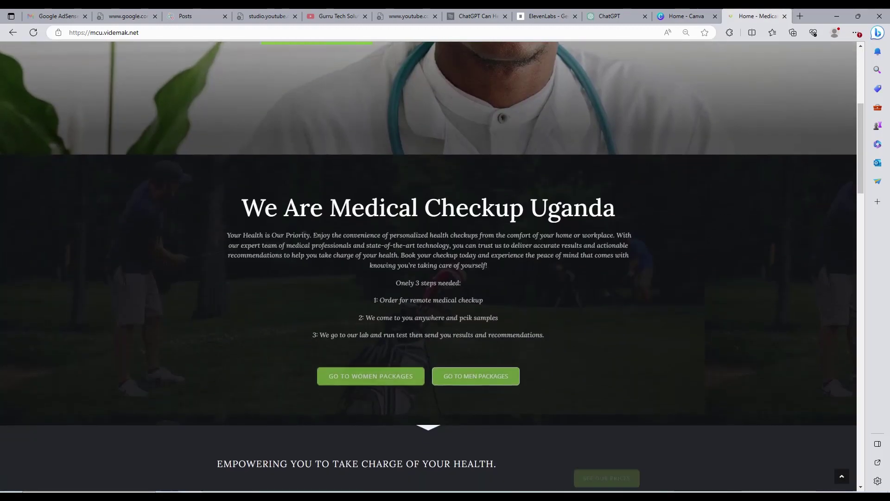
{"action": "scroll", "coordinate": [494, 227], "scroll_direction": "down", "scroll_amount": 2}
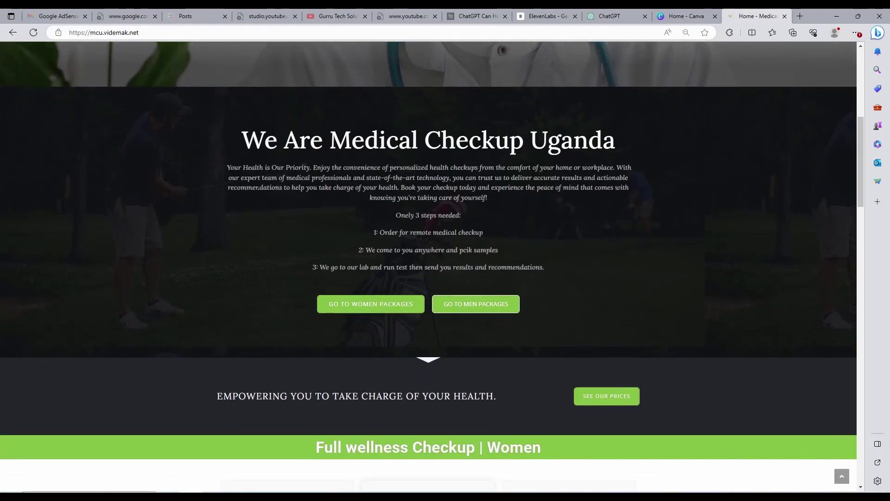
{"action": "scroll", "coordinate": [456, 203], "scroll_direction": "down", "scroll_amount": 6}
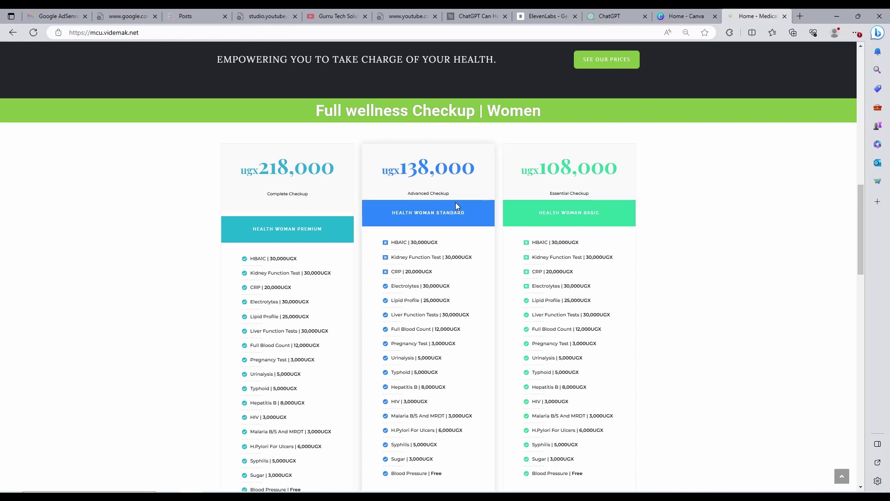
{"action": "scroll", "coordinate": [455, 204], "scroll_direction": "down", "scroll_amount": 6}
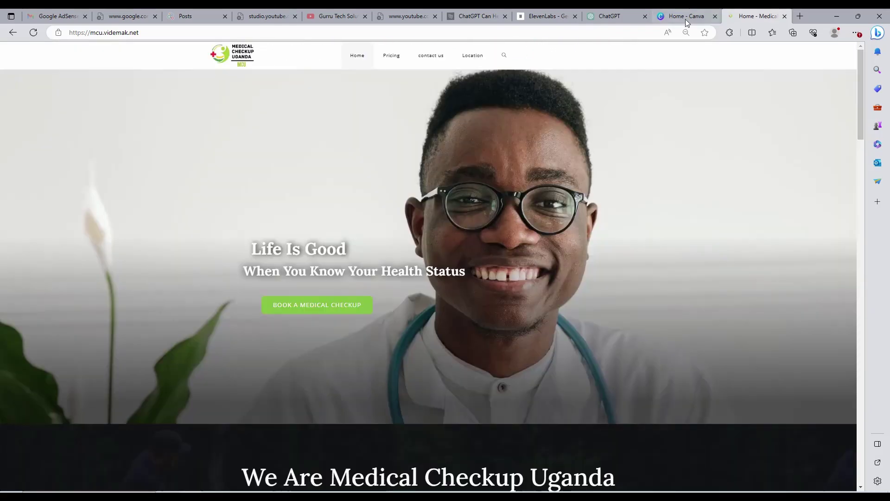
- Return to the Canva home tab and dismiss the Magic Design popup
{"action": "left_click", "coordinate": [681, 16]}
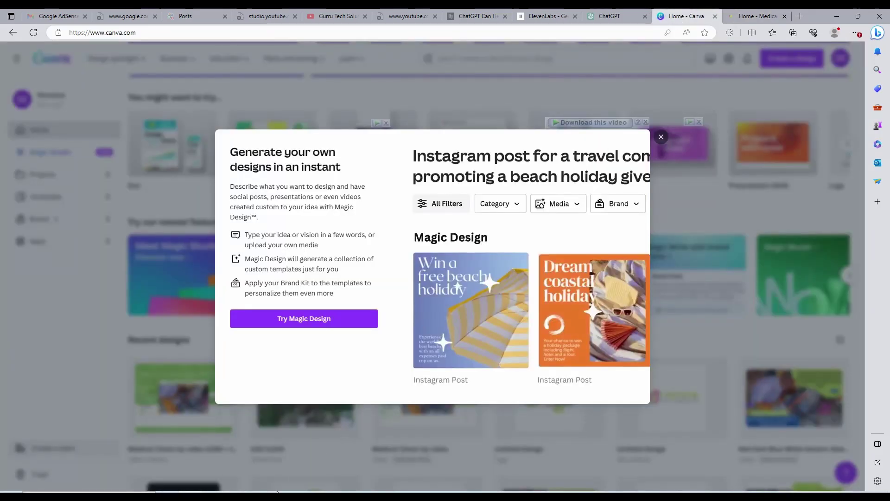
{"action": "left_click", "coordinate": [279, 320]}
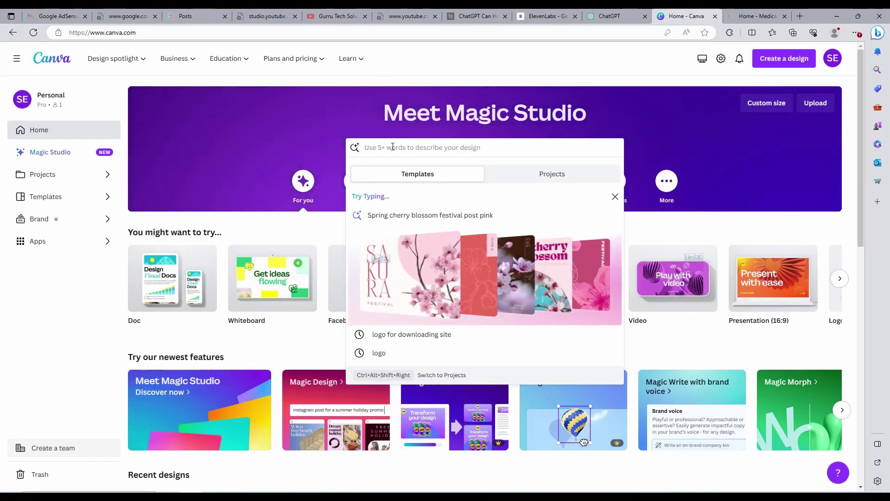
- In Word, replace the Medical Checkup Uganda steps with the condensed 'Only 3 steps.' version and select it
{"action": "key", "text": "alt+Tab"}
{"action": "scroll", "coordinate": [399, 320], "scroll_direction": "down", "scroll_amount": 5}
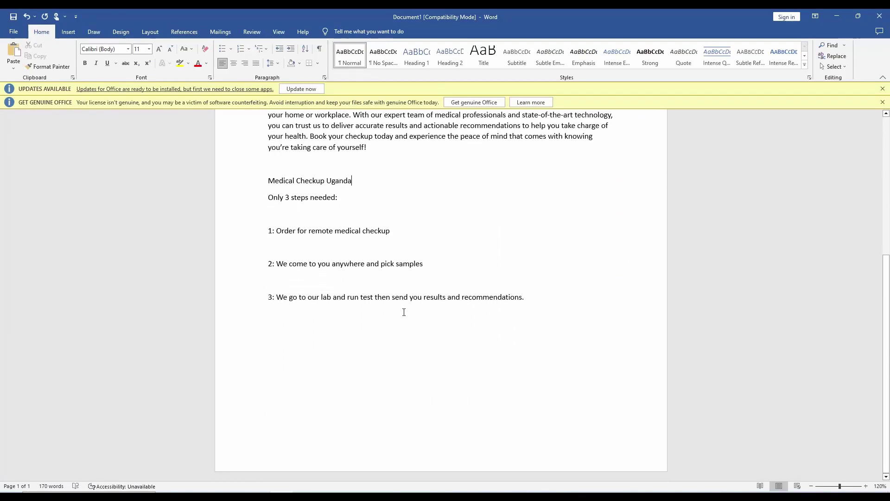
{"action": "left_click_drag", "start_coordinate": [265, 179], "coordinate": [493, 305]}
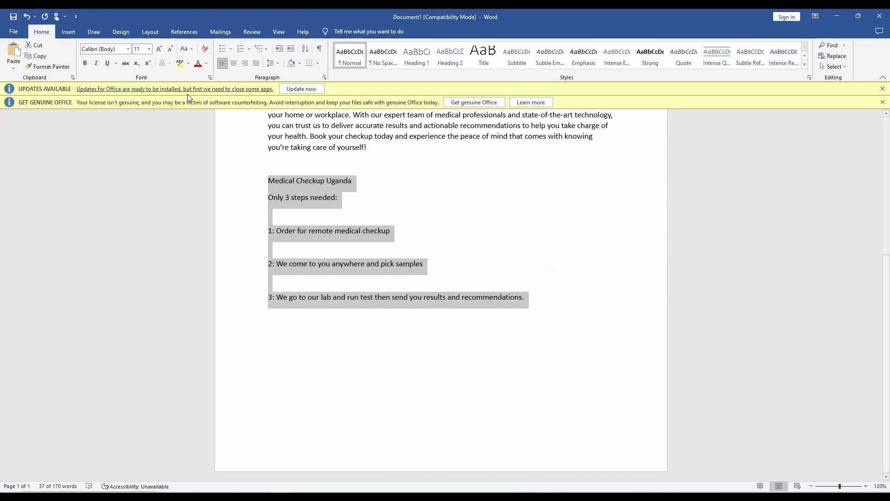
{"action": "key", "text": "ctrl+v"}
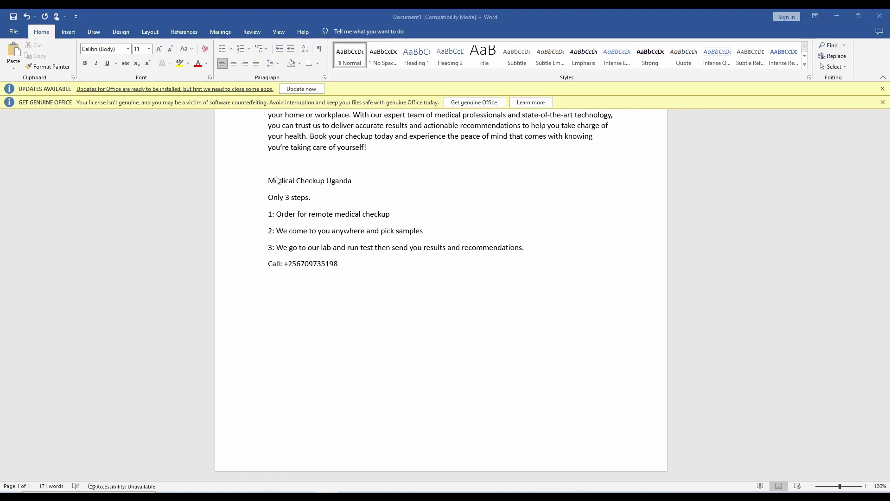
{"action": "left_click_drag", "start_coordinate": [297, 192], "coordinate": [337, 264]}
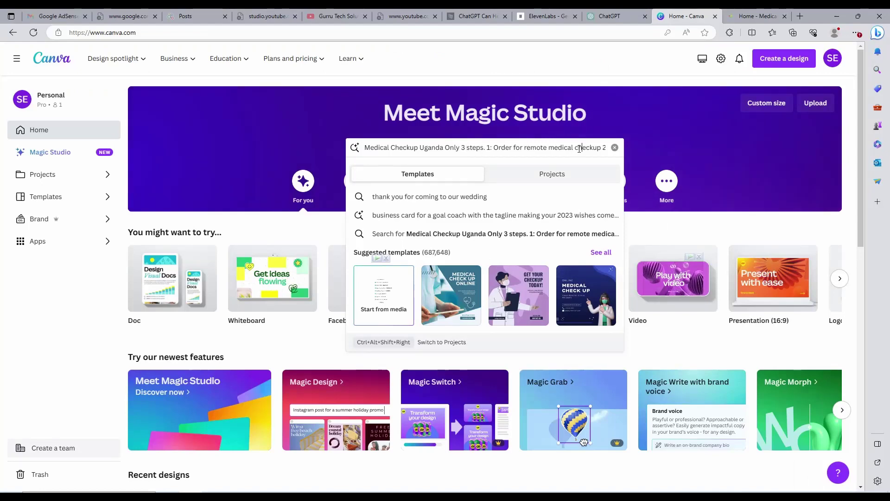
- Search Canva with the pasted medical checkup text and browse the Magic Design suggestions and templates
{"action": "left_click", "coordinate": [523, 232]}
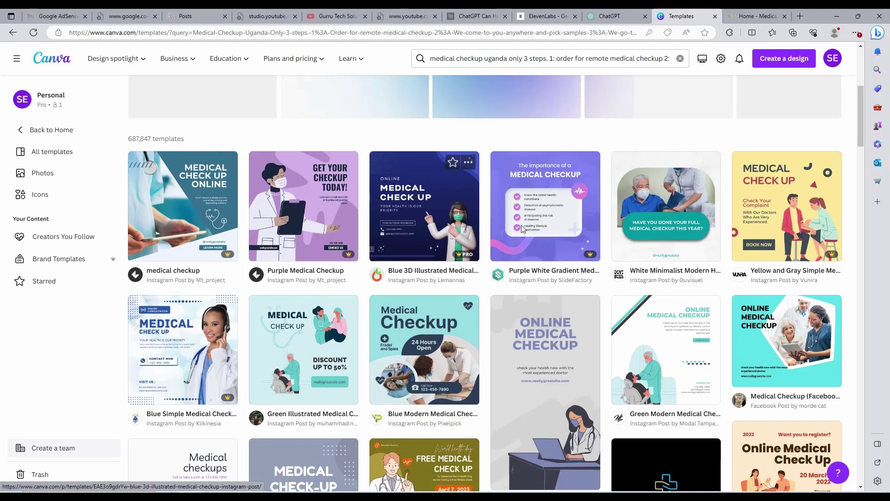
{"action": "scroll", "coordinate": [520, 229], "scroll_direction": "down", "scroll_amount": 5}
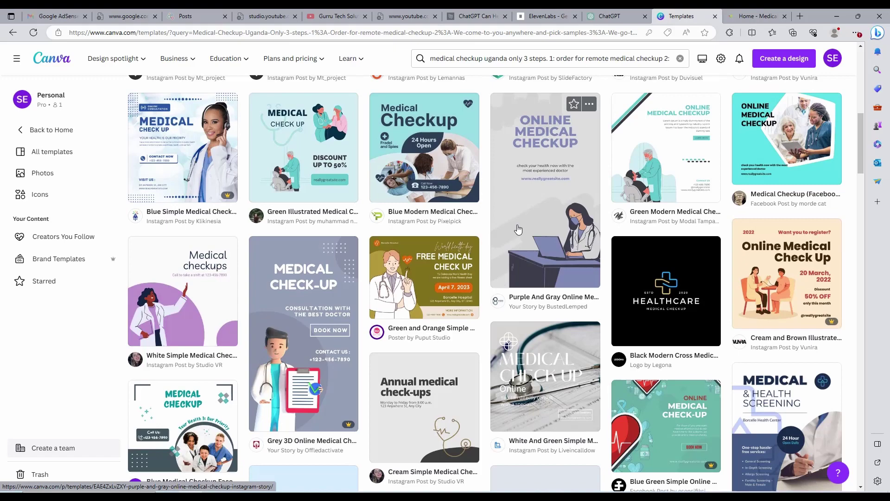
{"action": "scroll", "coordinate": [519, 229], "scroll_direction": "down", "scroll_amount": 3}
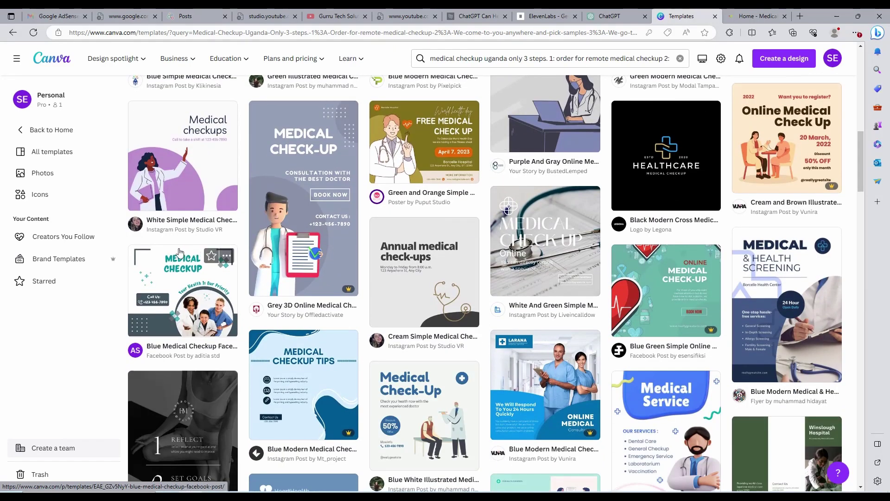
{"action": "scroll", "coordinate": [217, 99], "scroll_direction": "up", "scroll_amount": 15}
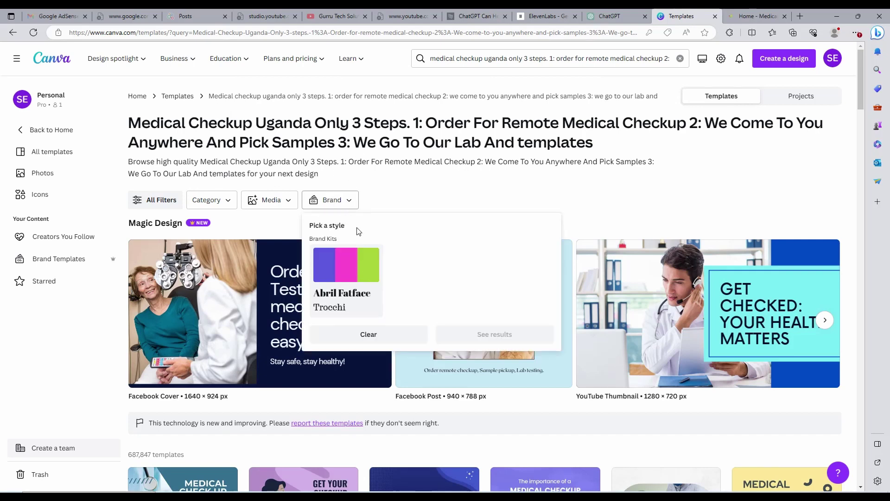
- Pick the brand kit as the style so suggestions use its green, purple and pink colours
{"action": "left_click", "coordinate": [361, 268]}
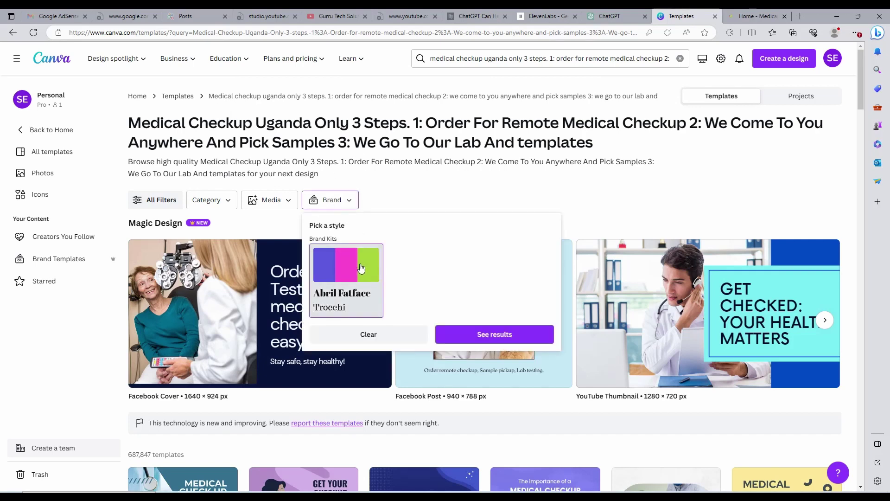
{"action": "left_click", "coordinate": [475, 335]}
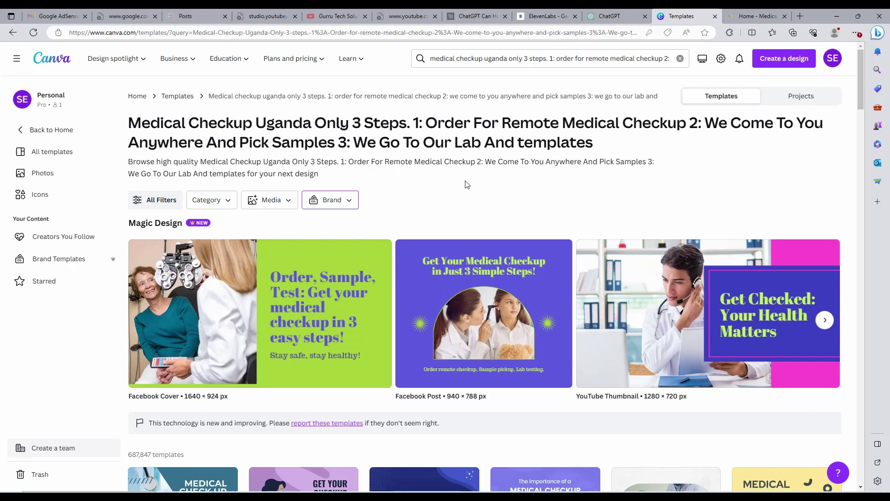
- Page through the Magic Design suggestions, preview the Your Story template, then close it
{"action": "scroll", "coordinate": [578, 329], "scroll_direction": "down", "scroll_amount": 3}
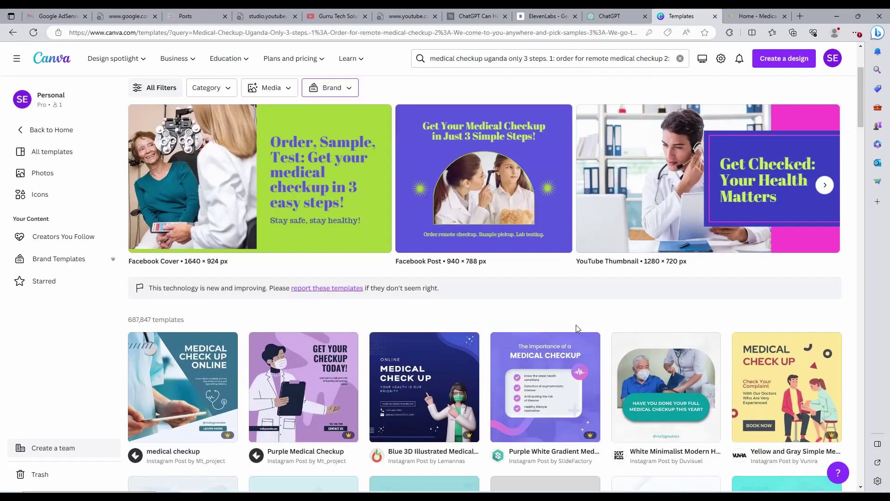
{"action": "scroll", "coordinate": [576, 327], "scroll_direction": "up", "scroll_amount": 3}
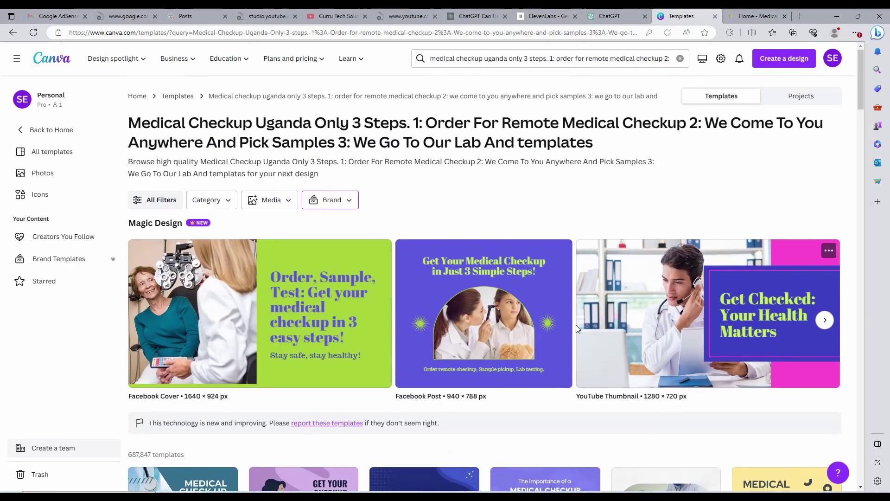
{"action": "scroll", "coordinate": [725, 266], "scroll_direction": "down", "scroll_amount": 2}
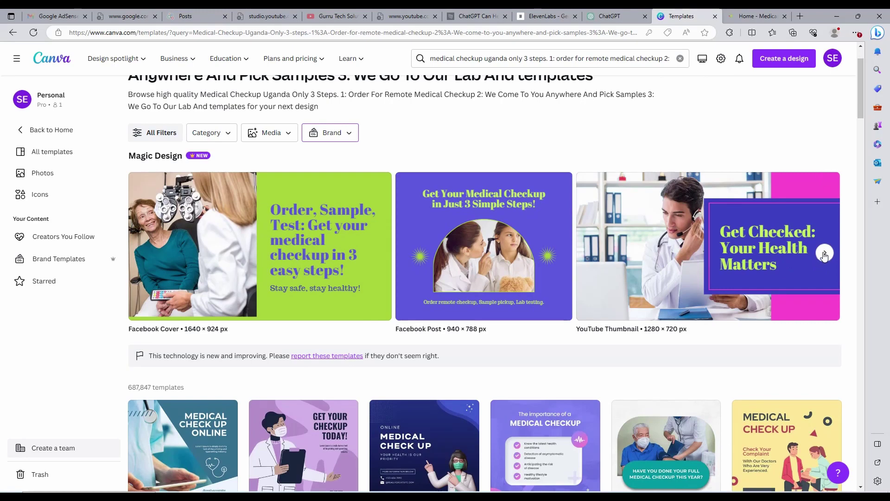
{"action": "left_click", "coordinate": [824, 253]}
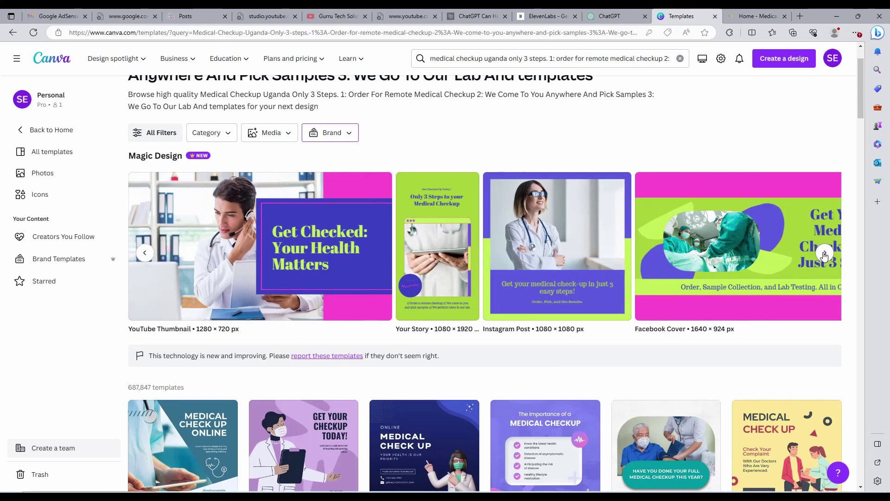
{"action": "left_click", "coordinate": [824, 254]}
{"action": "left_click", "coordinate": [824, 256]}
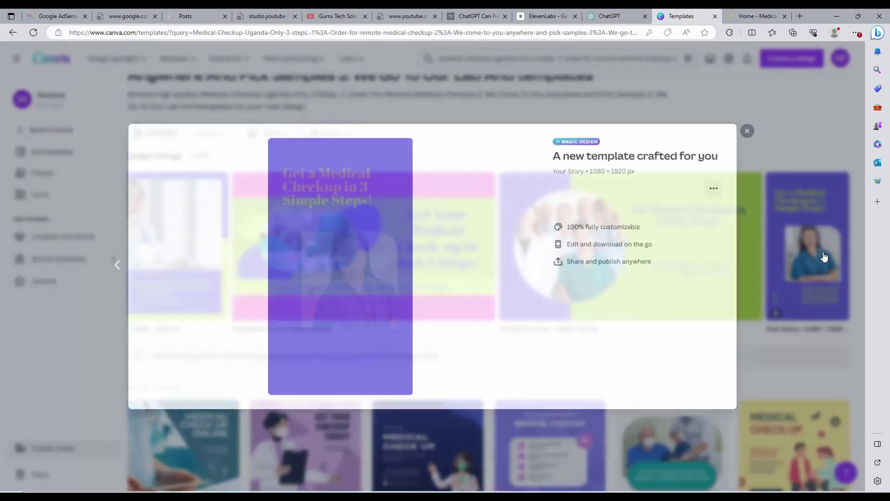
{"action": "left_click", "coordinate": [761, 124]}
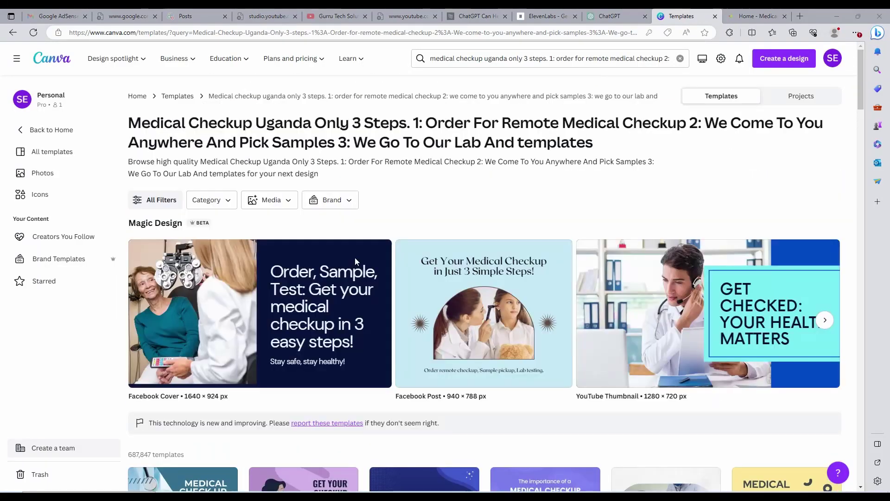
- Restyle the suggestions with the brand kit, giving a pink Facebook Cover and green posts
{"action": "left_click", "coordinate": [340, 204]}
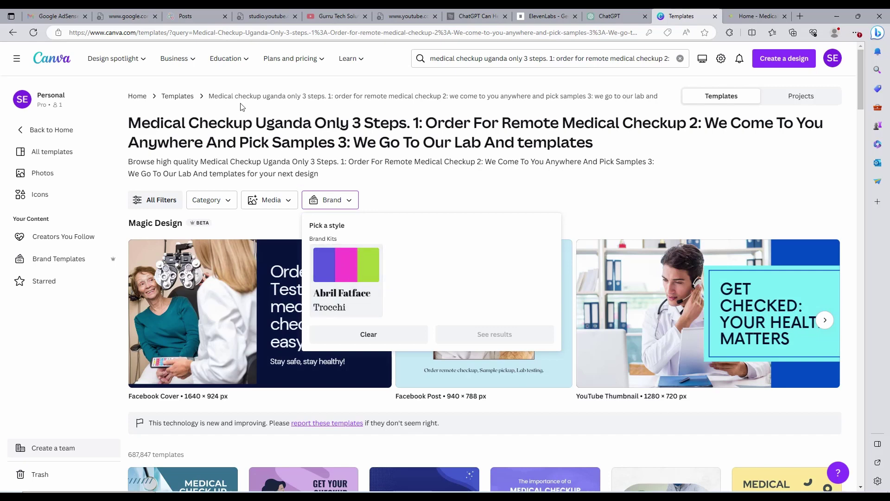
{"action": "left_click", "coordinate": [346, 273]}
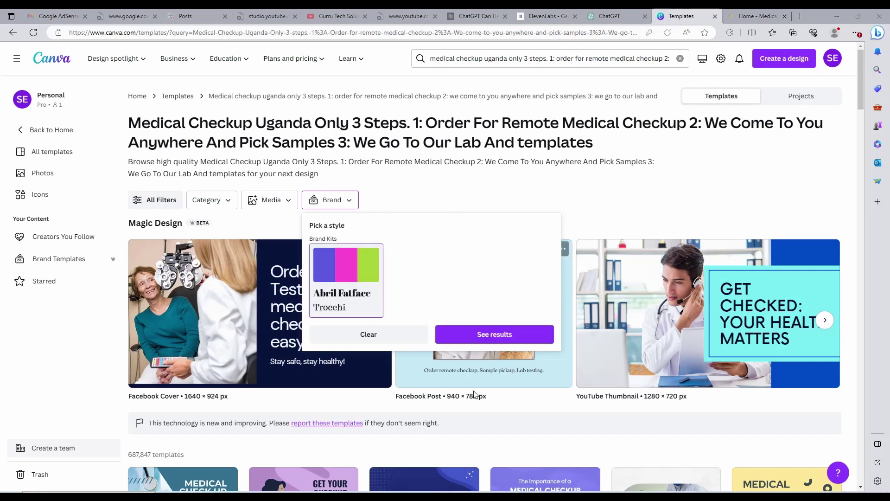
{"action": "left_click", "coordinate": [495, 334]}
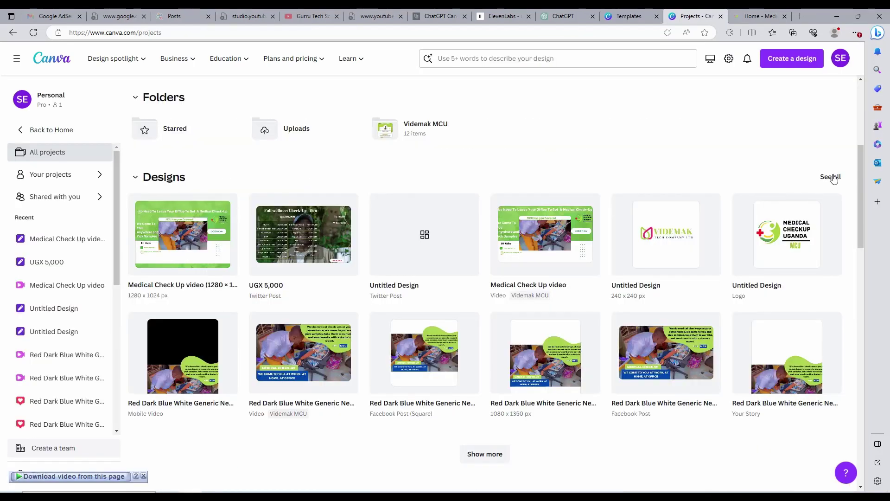
- Open the Blue Modern Delivery Order post from the full list of saved designs
{"action": "left_click", "coordinate": [832, 177]}
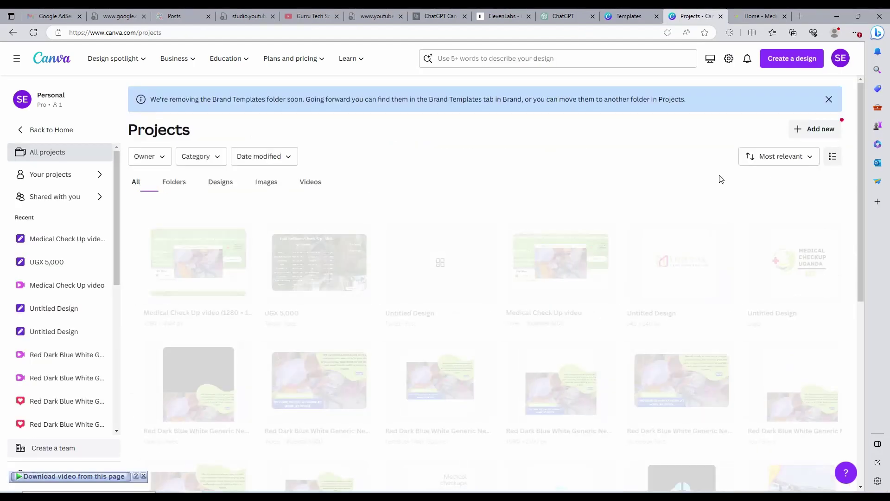
{"action": "scroll", "coordinate": [746, 248], "scroll_direction": "down", "scroll_amount": 3}
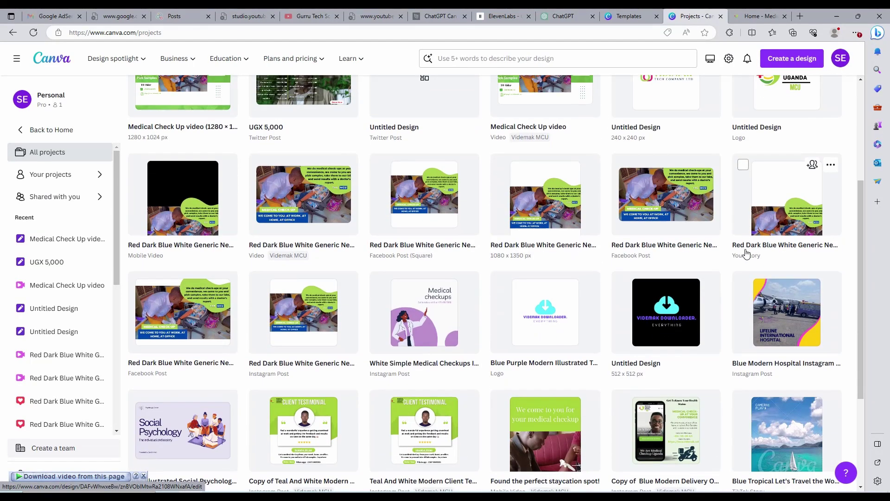
{"action": "scroll", "coordinate": [466, 324], "scroll_direction": "down", "scroll_amount": 3}
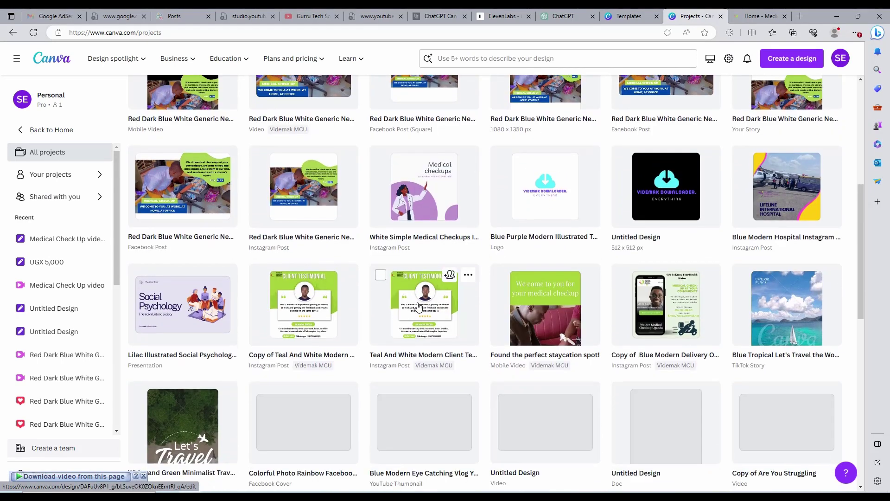
{"action": "left_click", "coordinate": [677, 304]}
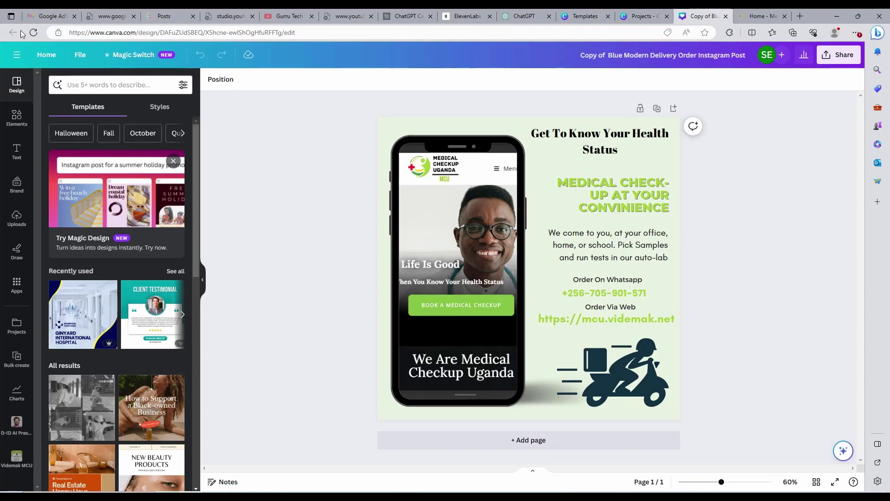
- Return to the projects list and scroll down to the Colorful 3D We Are Hiring Poster
{"action": "left_click", "coordinate": [647, 18]}
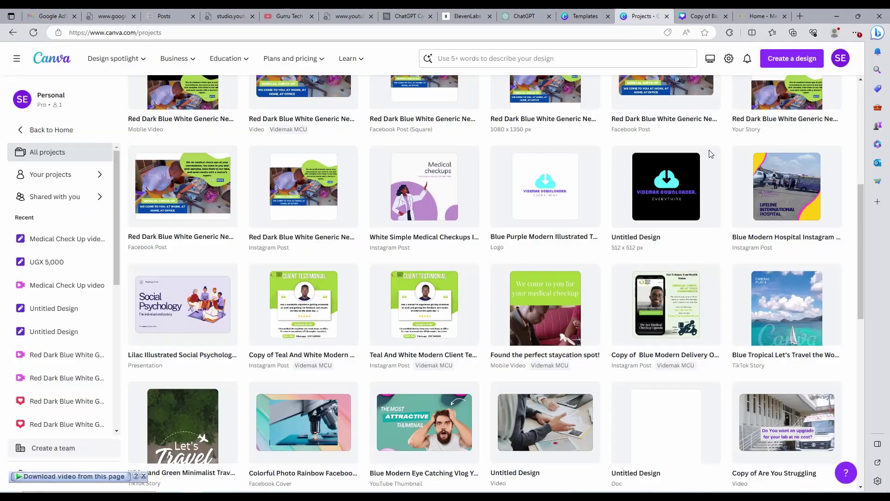
{"action": "scroll", "coordinate": [795, 267], "scroll_direction": "down", "scroll_amount": 5}
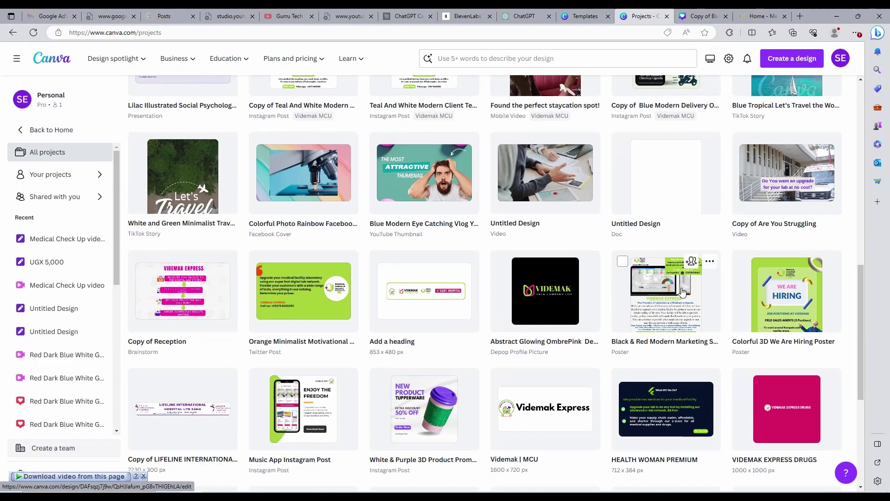
{"action": "scroll", "coordinate": [682, 290], "scroll_direction": "down", "scroll_amount": 1}
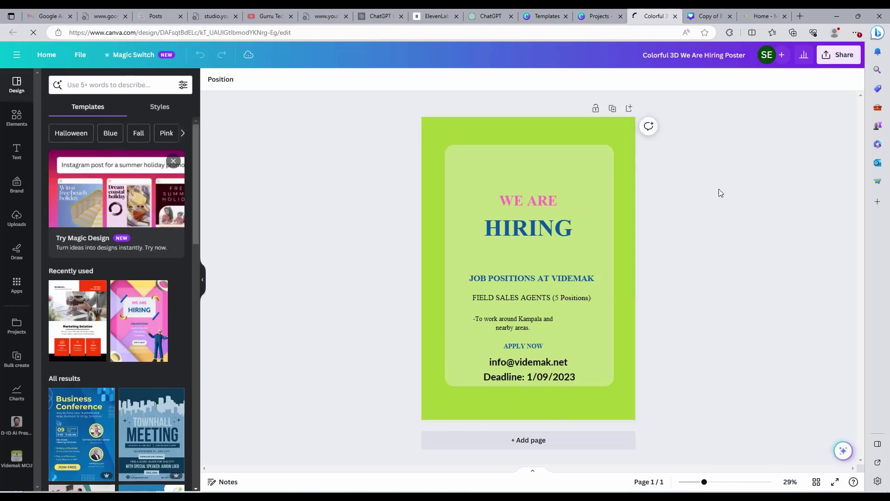
- Back on Magic Design, preview the purple 'Get Your Medical Checkup in 3 Easy Steps' Facebook Post
{"action": "left_click", "coordinate": [544, 16]}
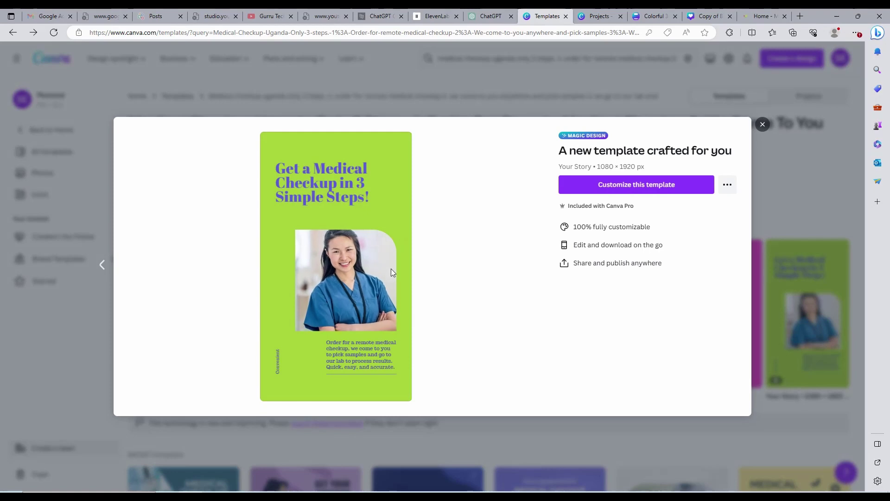
{"action": "left_click", "coordinate": [828, 321]}
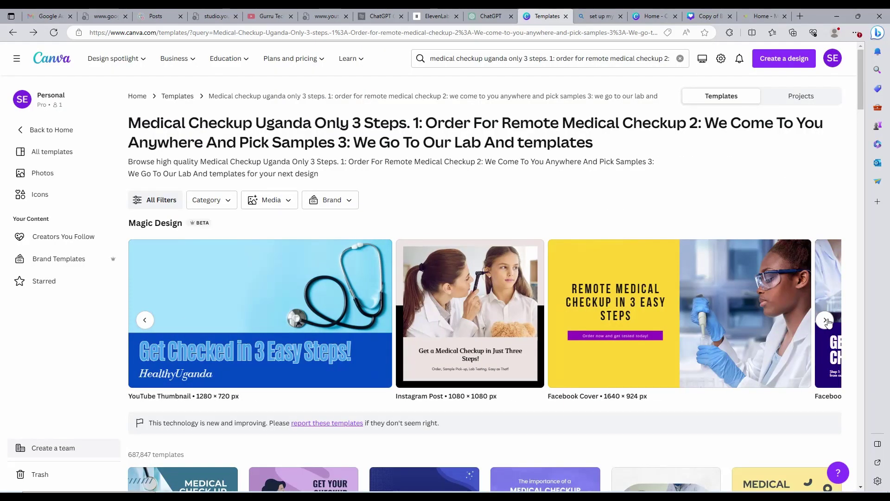
{"action": "left_click", "coordinate": [825, 320]}
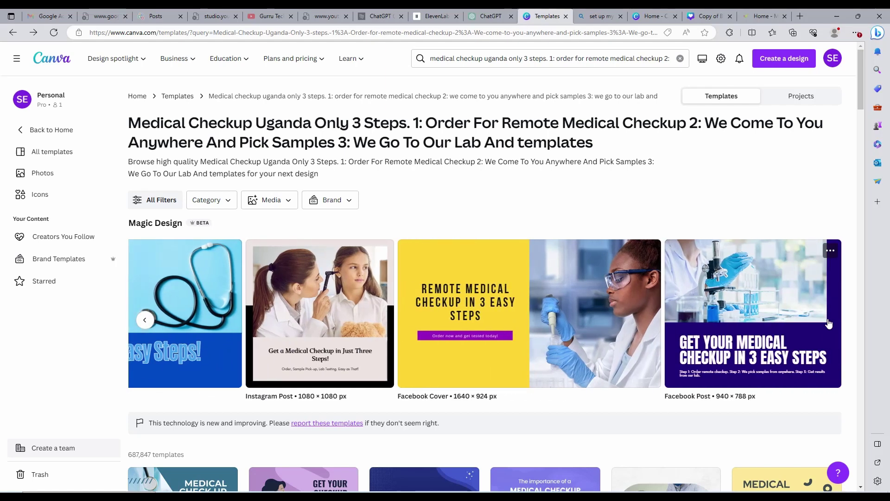
{"action": "left_click", "coordinate": [740, 317]}
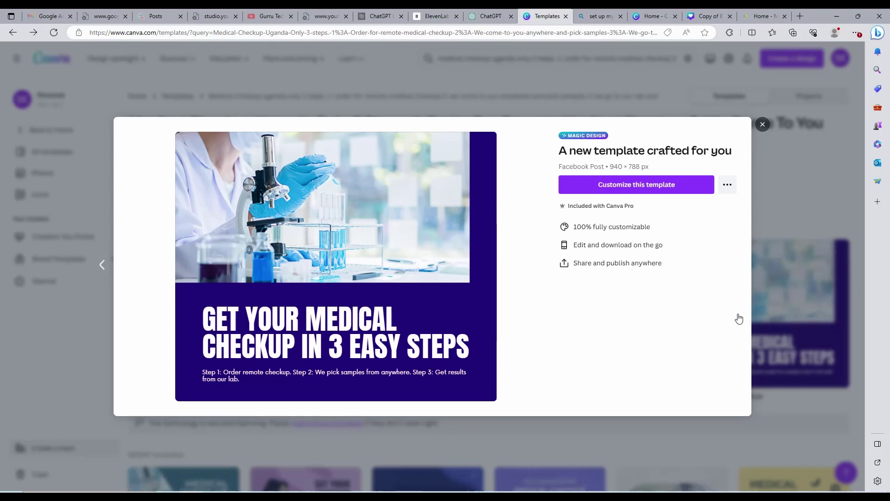
- Close the preview, restyle the Magic Design results with the brand kit, and return to the carousel start
{"action": "left_click", "coordinate": [763, 125]}
{"action": "left_click", "coordinate": [345, 199]}
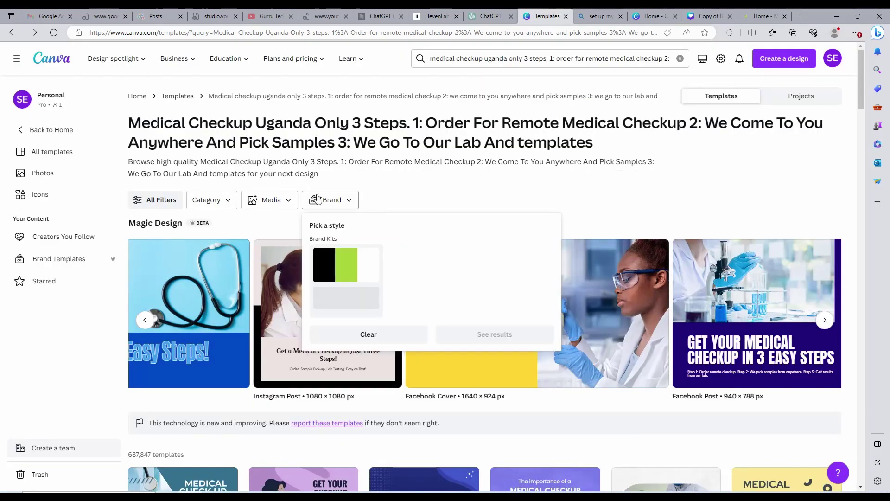
{"action": "left_click", "coordinate": [359, 264]}
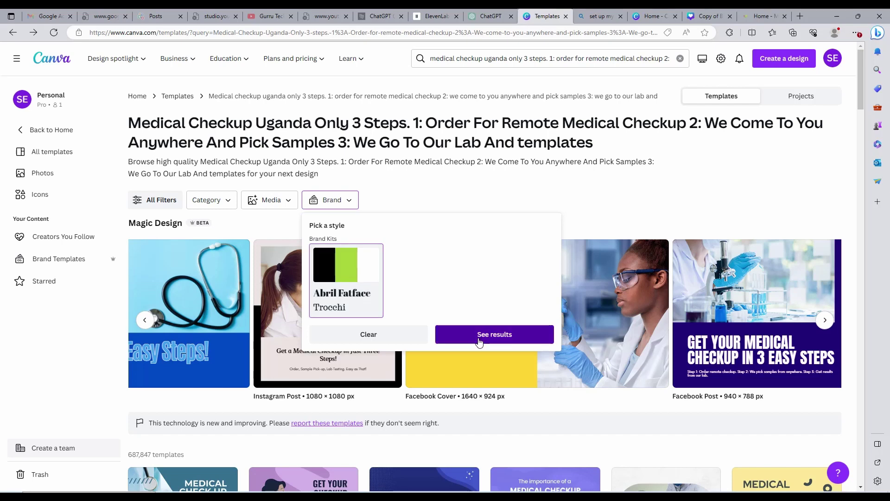
{"action": "left_click", "coordinate": [480, 335]}
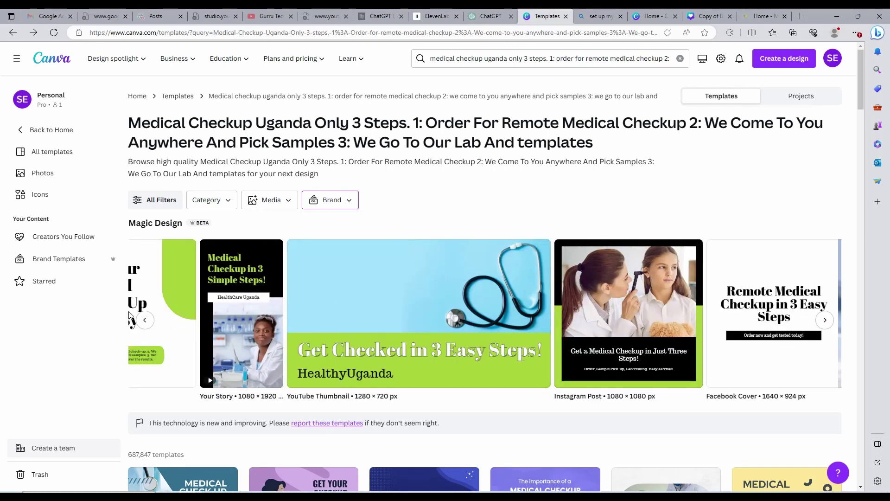
{"action": "left_click", "coordinate": [145, 320]}
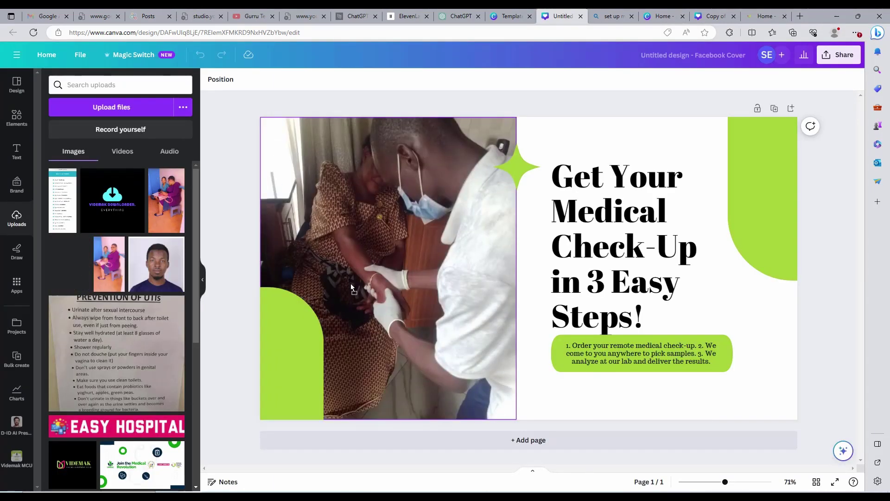
- Publish the medical check-up design as a post to the connected Twitter account
{"action": "left_click", "coordinate": [839, 55]}
{"action": "left_click", "coordinate": [787, 233]}
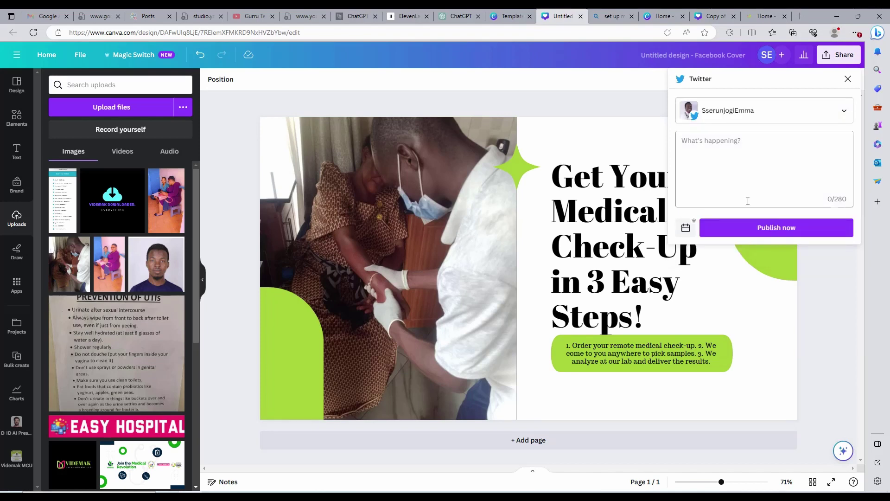
{"action": "left_click", "coordinate": [769, 113]}
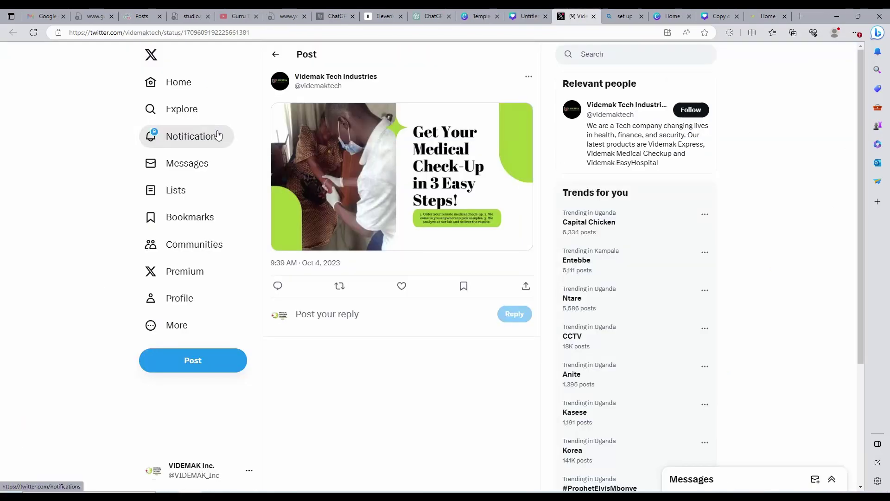
{"action": "left_click", "coordinate": [528, 17]}
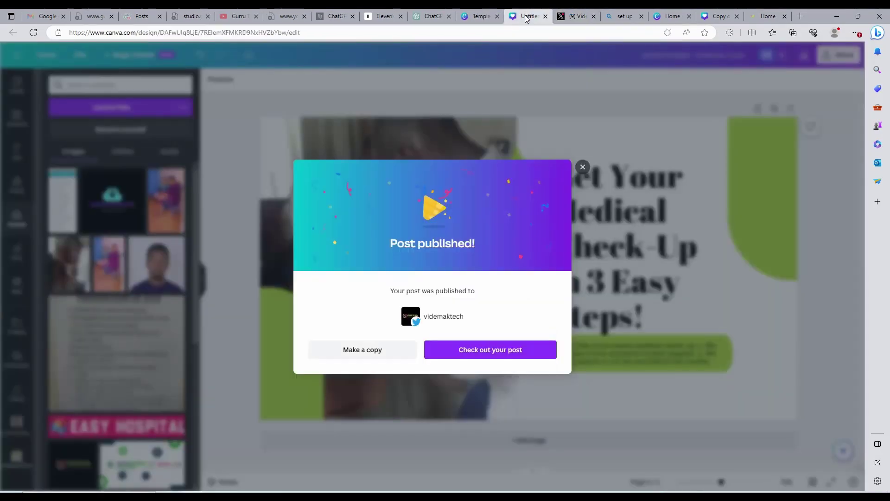
- Close the template preview and open the Magic Grab introduction from the Canva Home page
{"action": "key", "text": "ctrl+shift+Tab"}
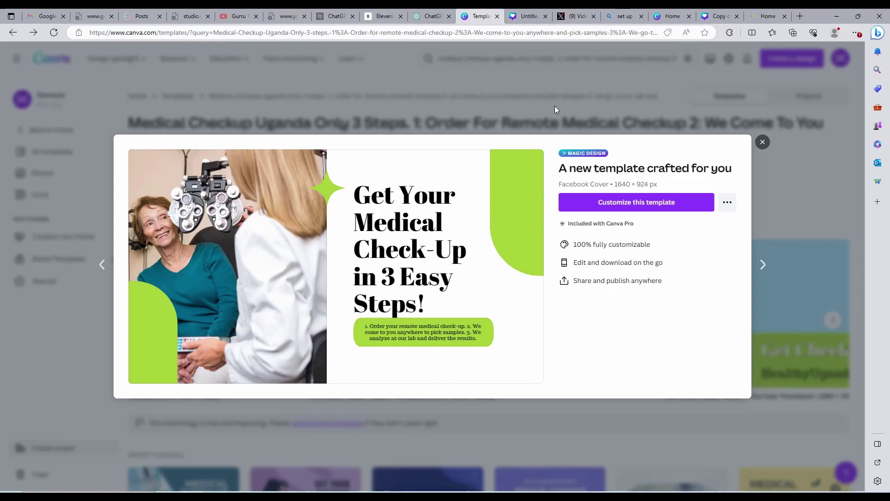
{"action": "left_click", "coordinate": [761, 143]}
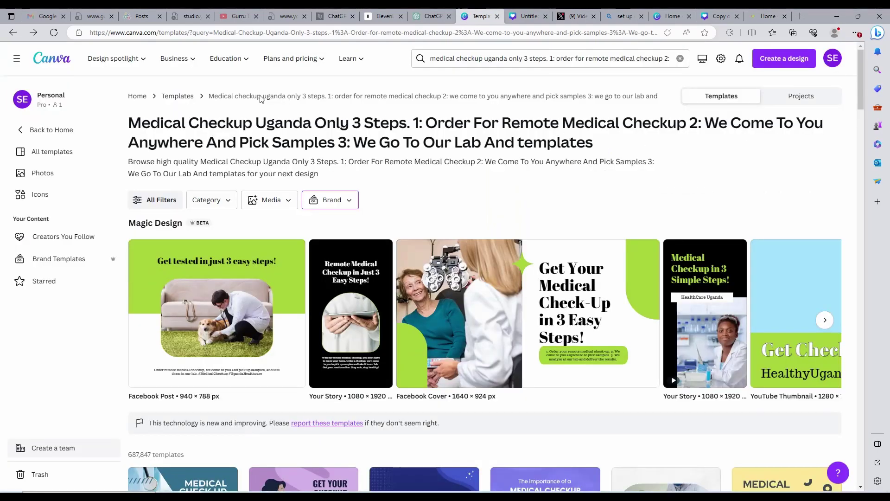
{"action": "scroll", "coordinate": [320, 152], "scroll_direction": "down", "scroll_amount": 4}
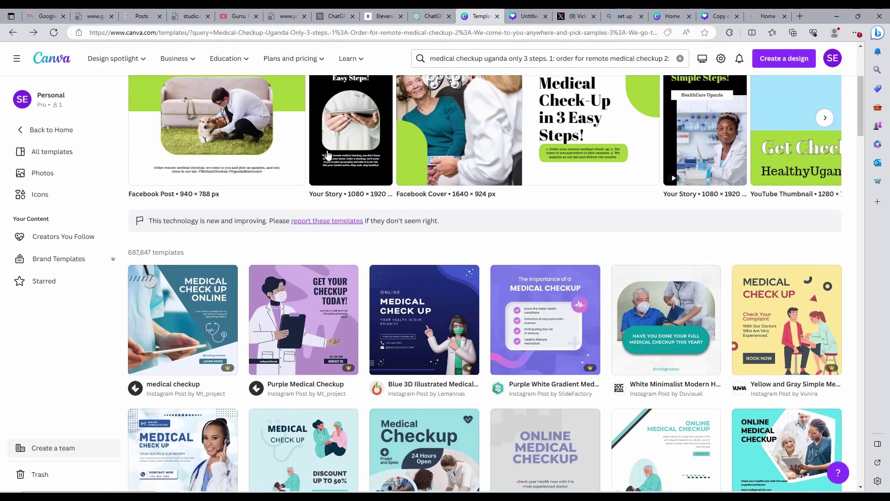
{"action": "key", "text": "alt+Left"}
{"action": "key", "text": "alt+Left"}
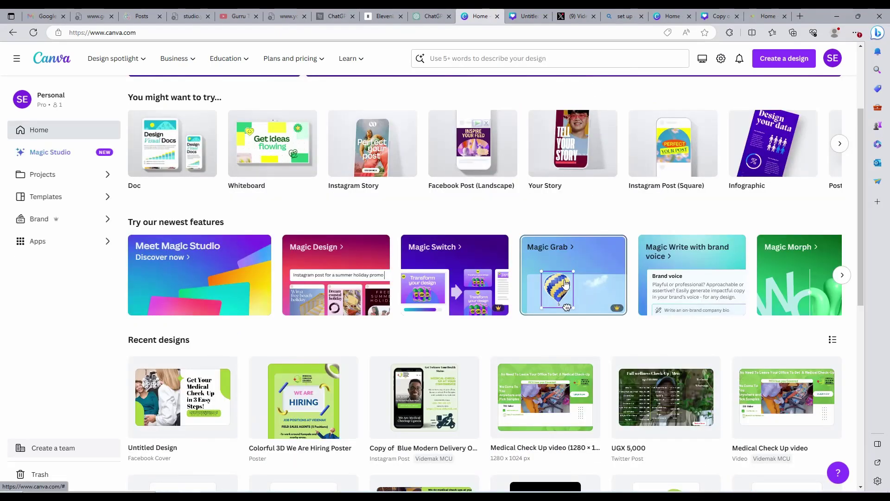
{"action": "left_click", "coordinate": [566, 283]}
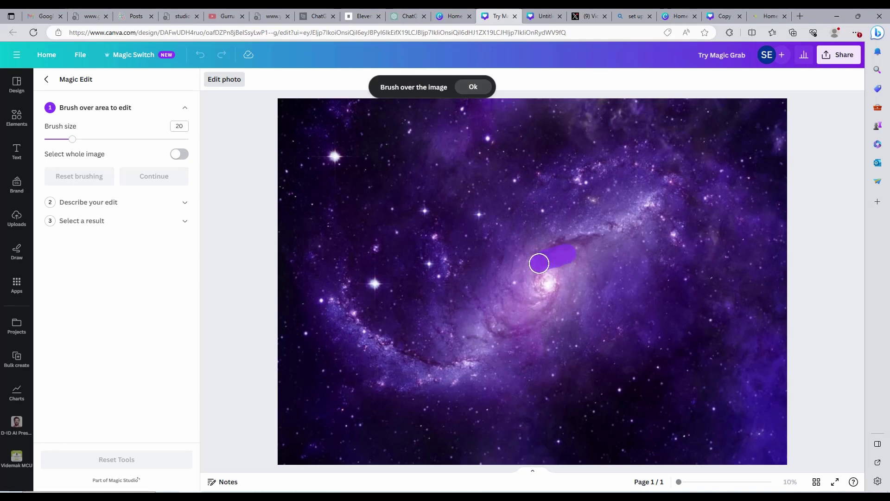
- Brush over the bright galaxy core for Magic Edit, then return to the Home tab
{"action": "left_click_drag", "start_coordinate": [572, 267], "coordinate": [559, 288]}
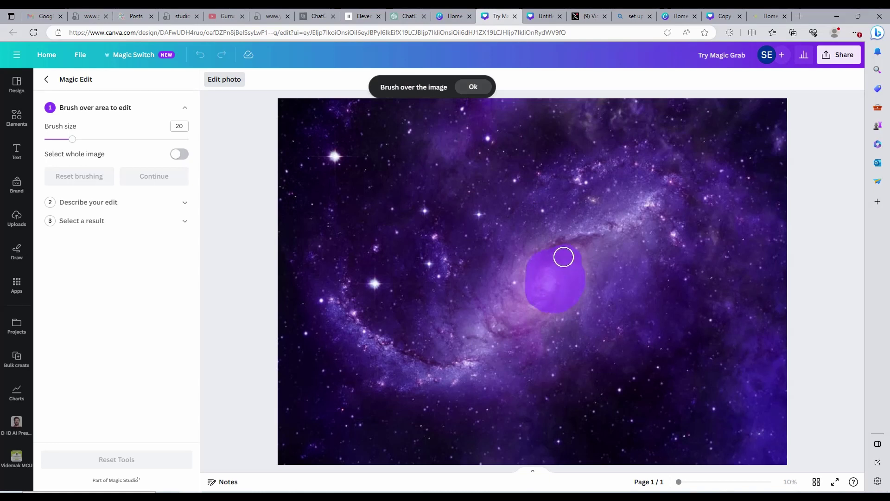
{"action": "left_click_drag", "start_coordinate": [563, 257], "coordinate": [551, 264]}
{"action": "key", "text": "ctrl+shift+Tab"}
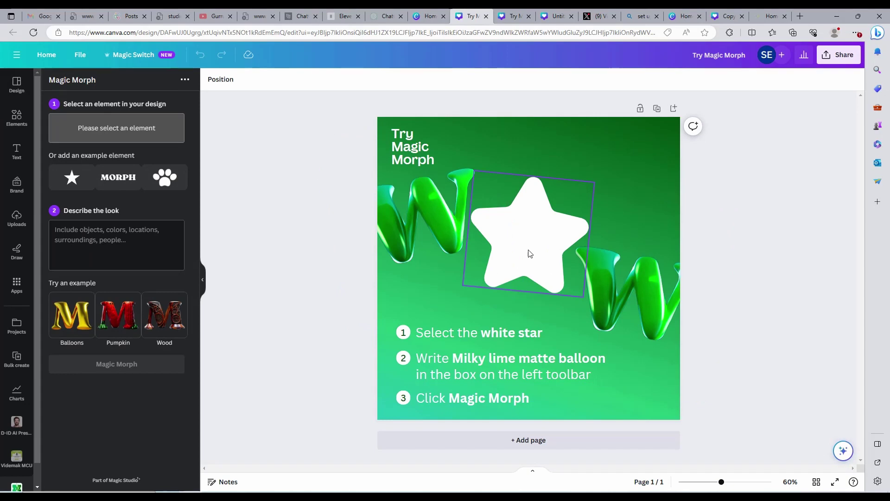
- Morph the white star into a green balloon star with the prompt 'Milky Lime matte ballon'
{"action": "left_click", "coordinate": [530, 253]}
{"action": "left_click", "coordinate": [131, 249]}
{"action": "type", "text": "Milky Lime matte ballon"}
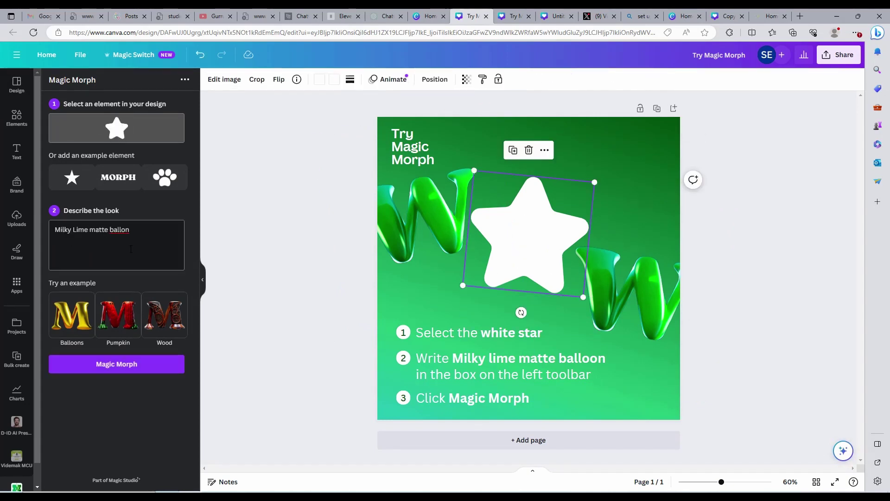
{"action": "left_click", "coordinate": [117, 364]}
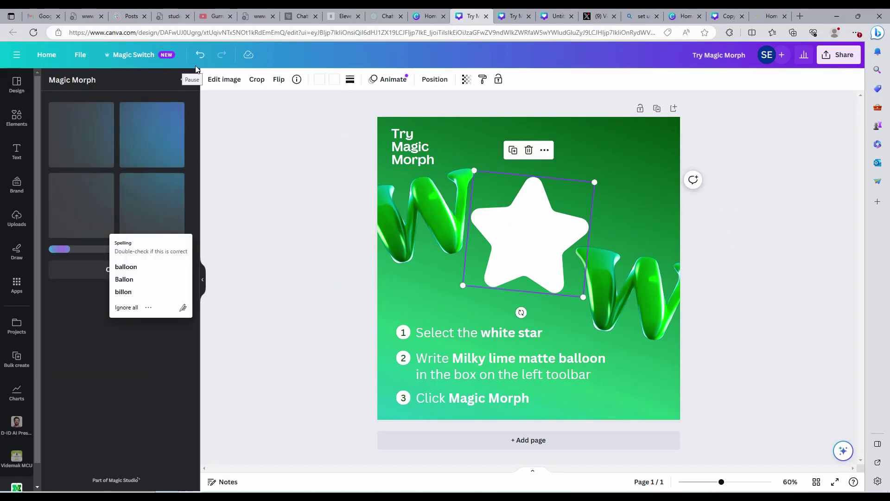
{"action": "left_click", "coordinate": [151, 207]}
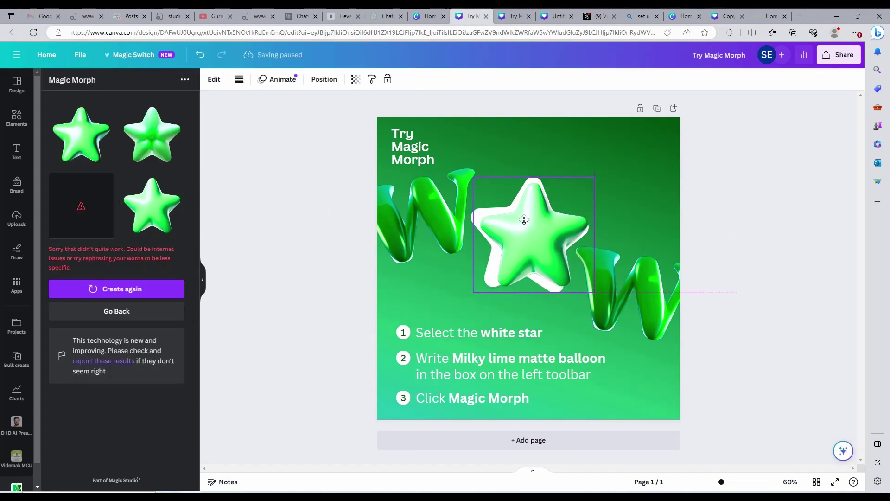
{"action": "left_click", "coordinate": [429, 16]}
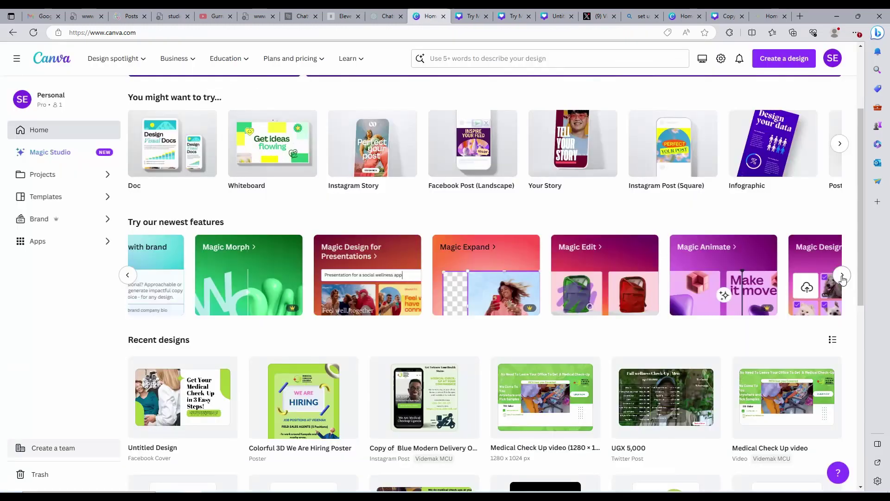
- Generate a Magic Design video from five clips for 'Sales video for a hospital management system'
{"action": "left_click", "coordinate": [787, 263]}
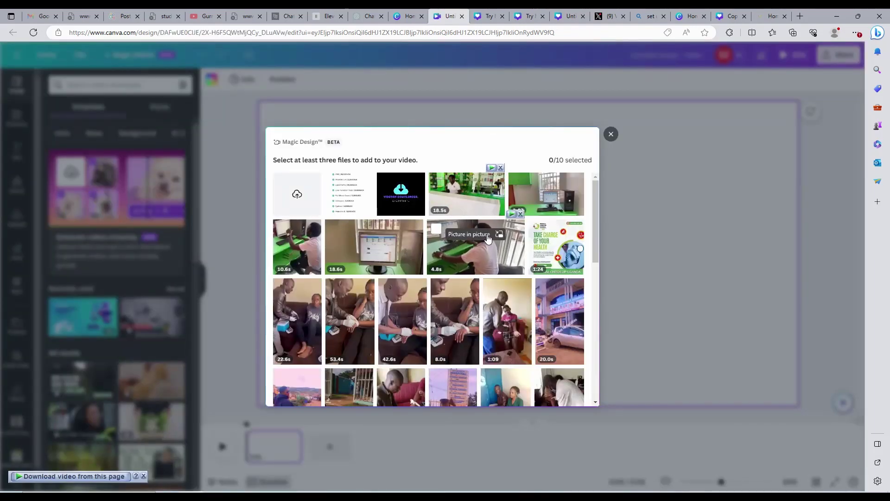
{"action": "scroll", "coordinate": [478, 268], "scroll_direction": "down", "scroll_amount": 1}
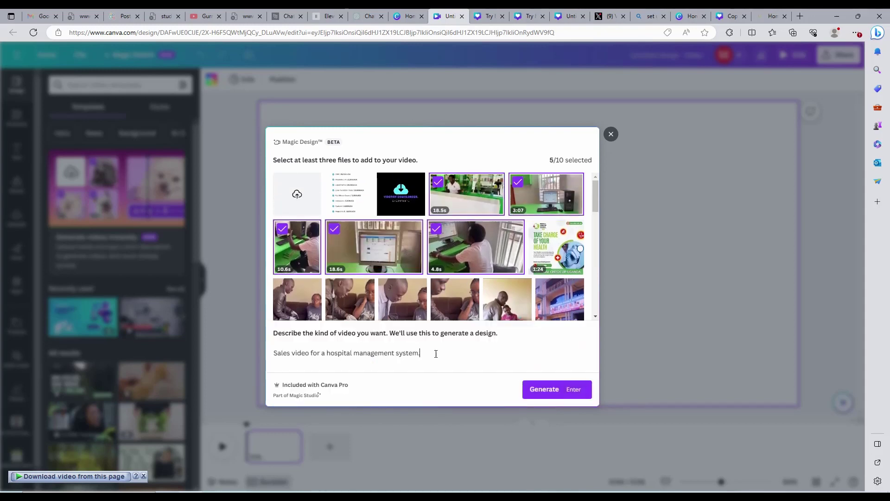
{"action": "left_click", "coordinate": [540, 392]}
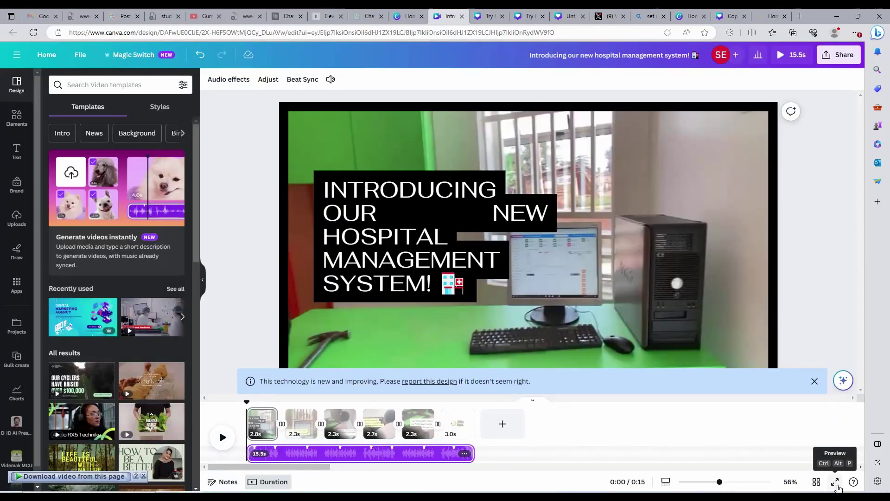
- Play the generated hospital management system video as a full-screen preview
{"action": "left_click", "coordinate": [834, 482]}
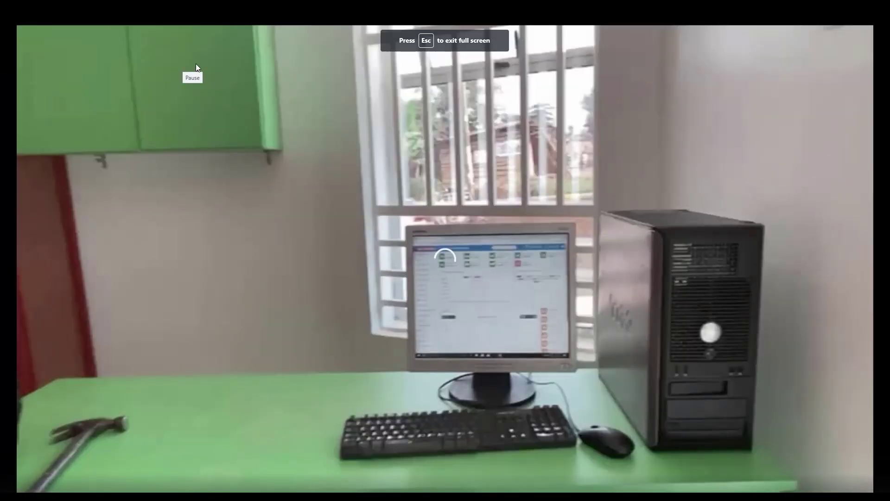